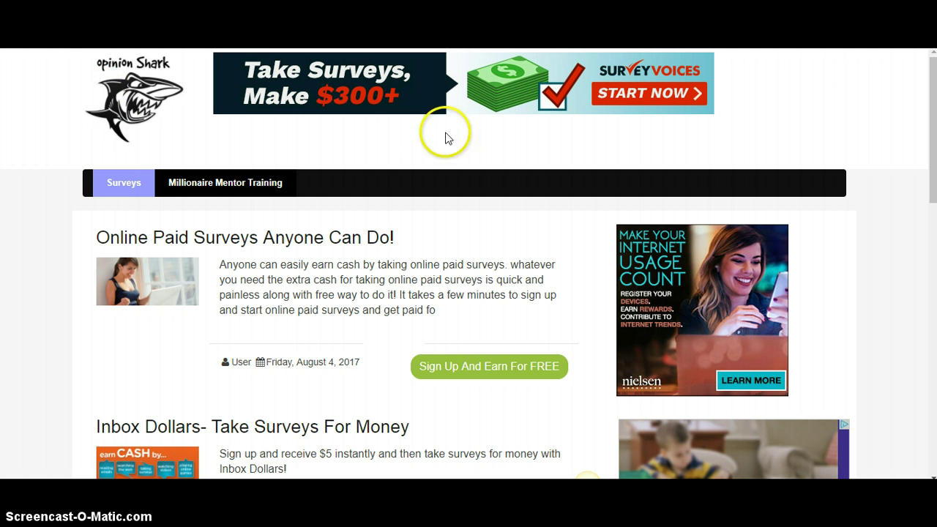
Go to Keyword Planner from the AdWords Tools menu
scroll(920, 77, down, 2)
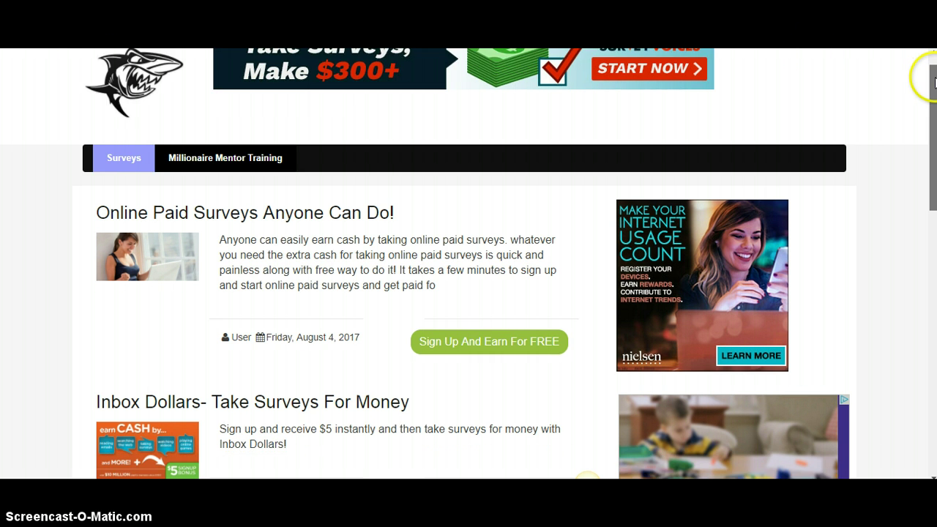
scroll(920, 78, up, 1)
scroll(920, 77, up, 1)
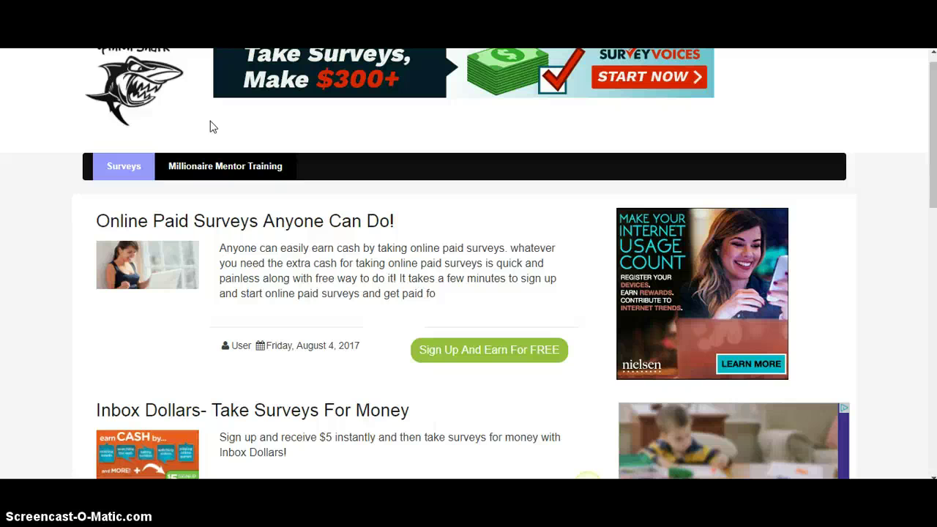
click(323, 85)
click(283, 84)
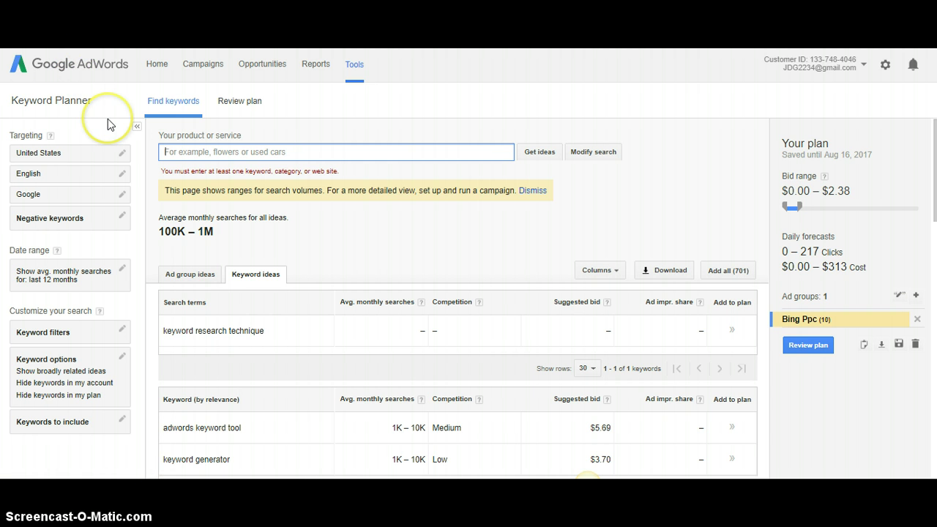
click(356, 66)
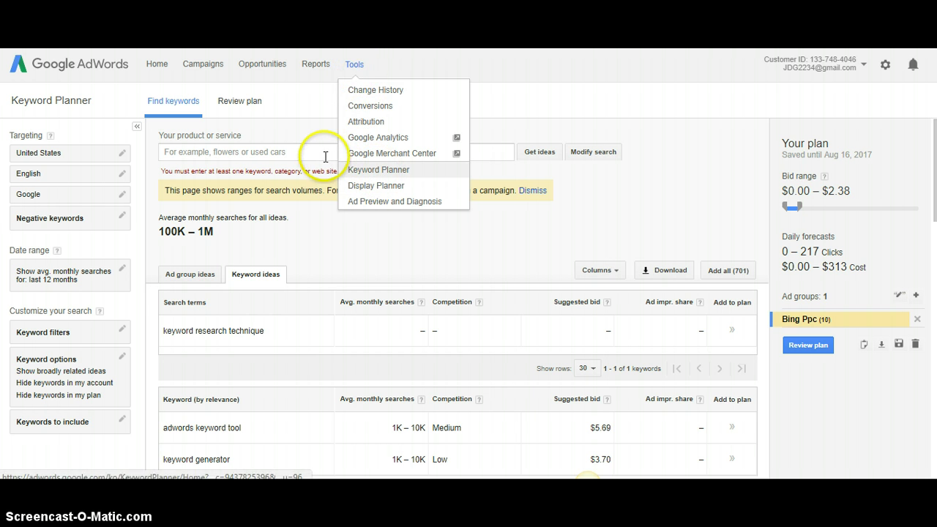
Enter 'survey sites that pay cash' as the product or service to research
click(207, 152)
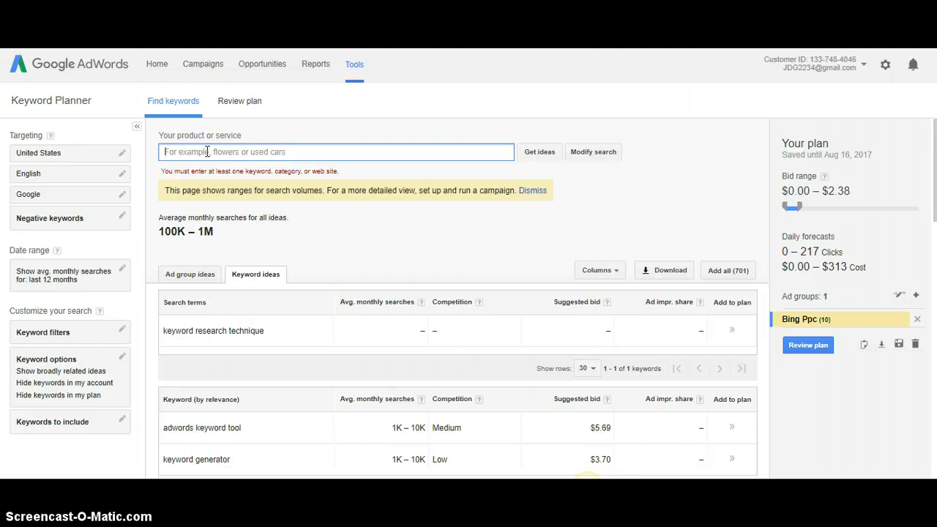
text(suver)
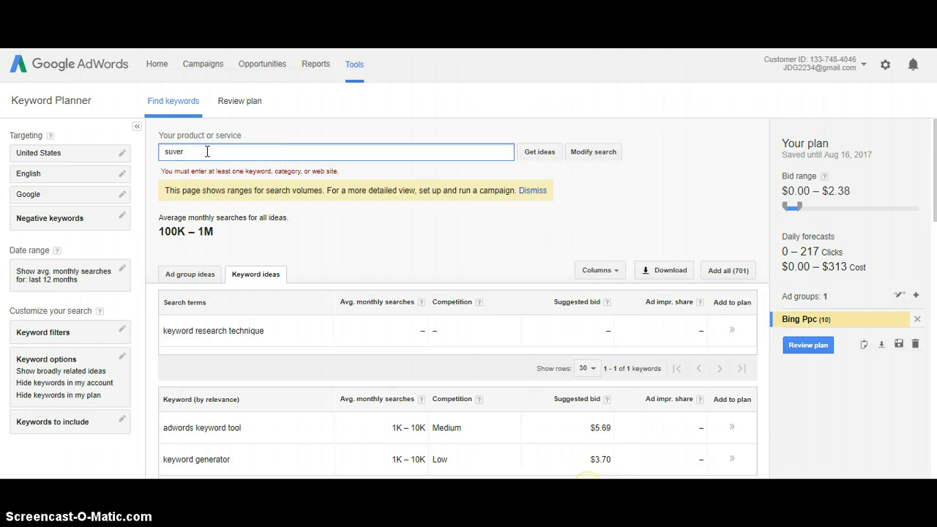
key(BackSpace)
key(BackSpace)
key(BackSpace)
text(rvey site s that pay cash)
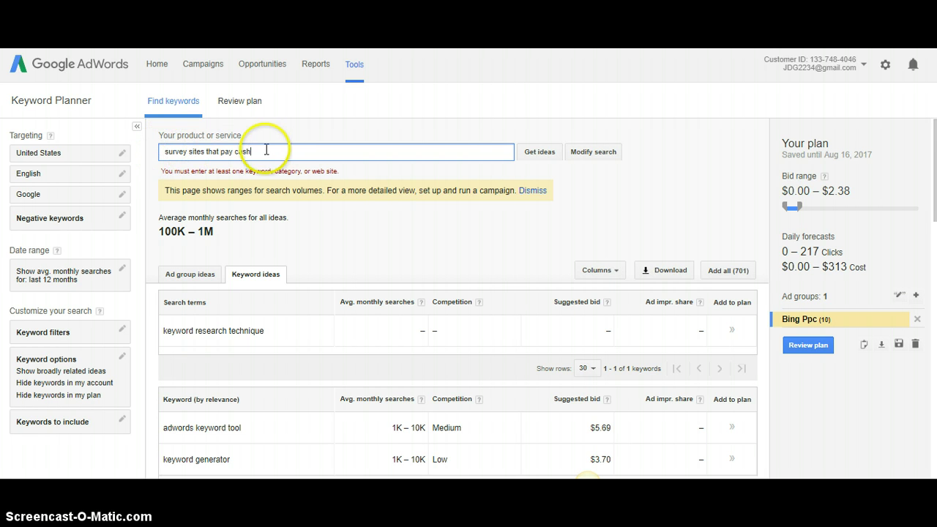
drag(266, 151, 166, 153)
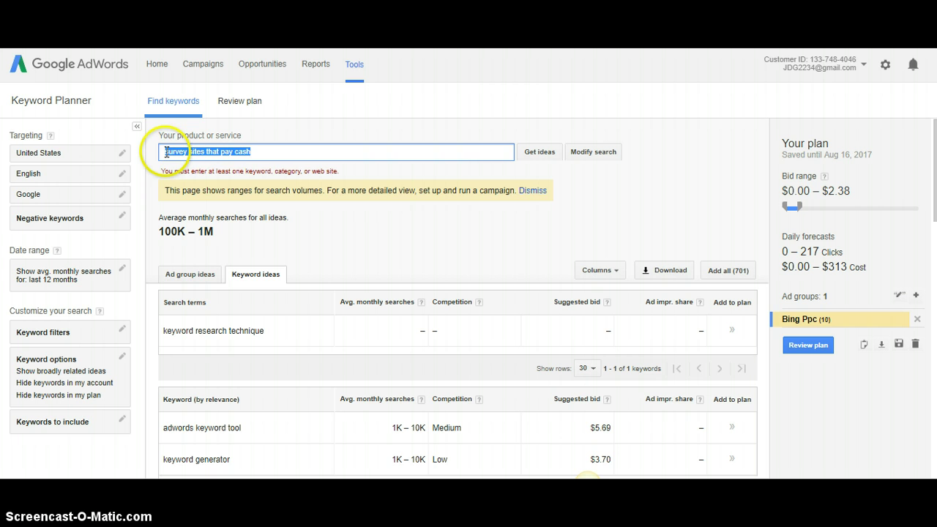
click(271, 150)
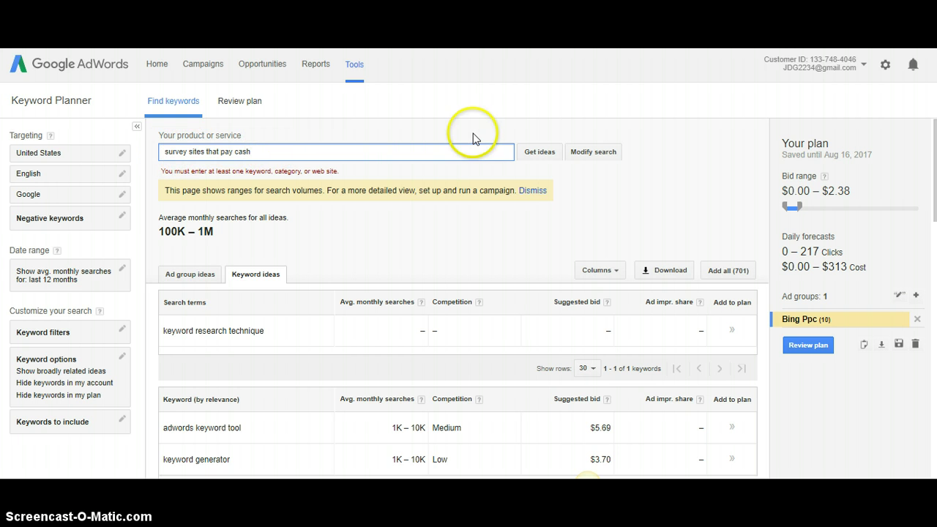
click(272, 149)
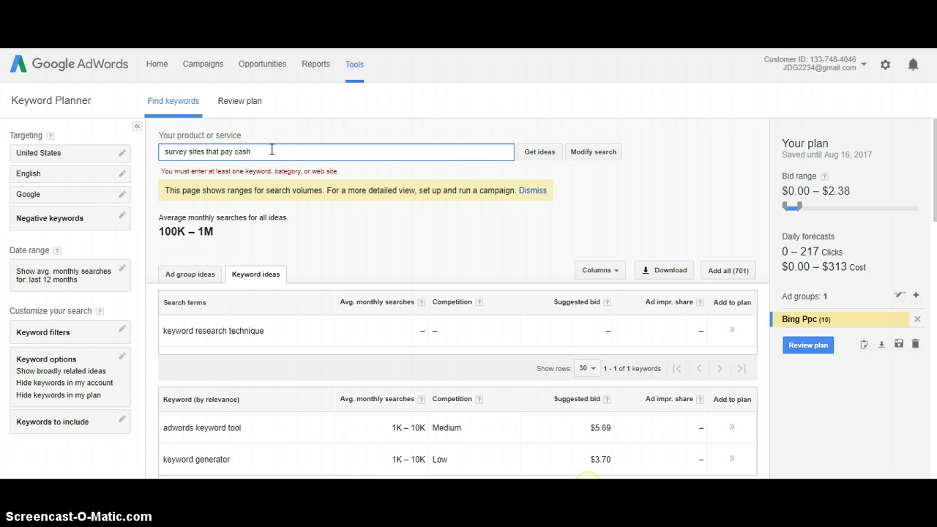
drag(271, 149, 227, 150)
click(249, 148)
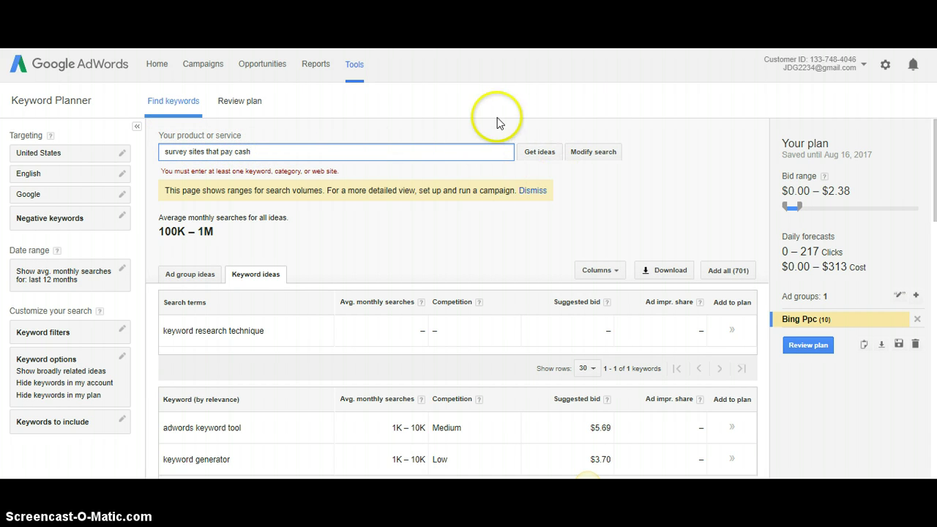
Get ideas for 'survey sites that pay cash' and add it and 'paid surveys' to the Bing Ppc plan
click(536, 151)
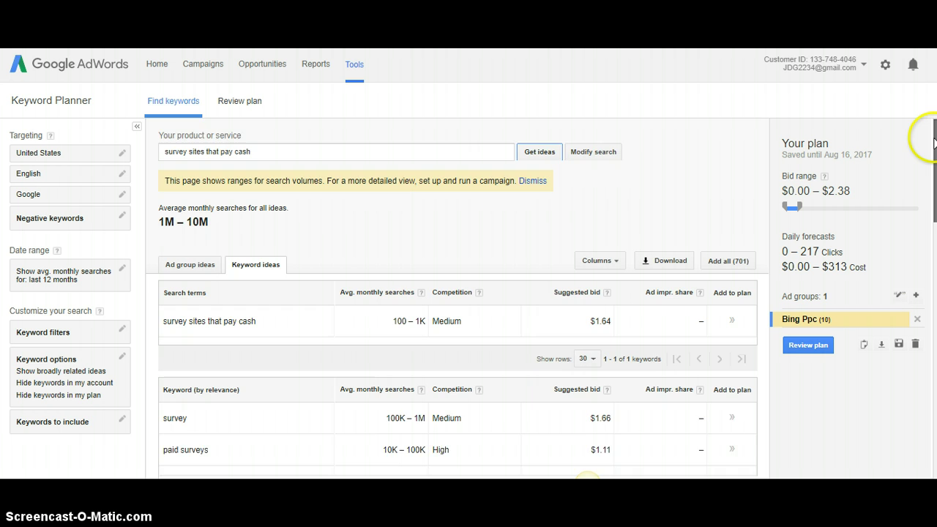
drag(934, 141, 934, 181)
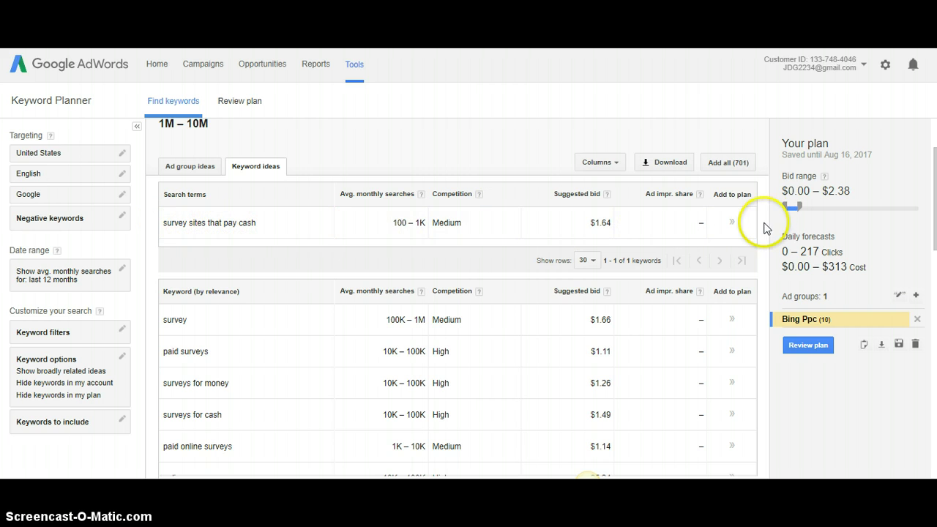
click(732, 223)
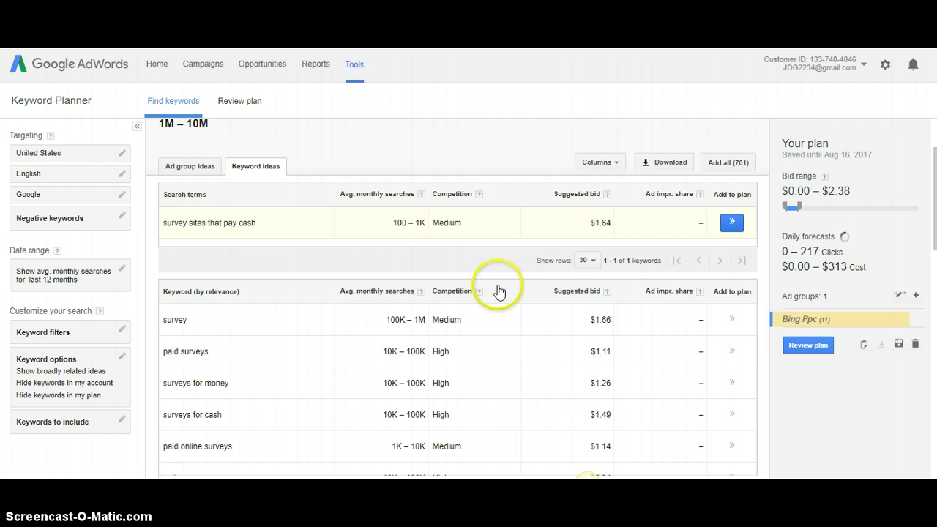
click(732, 351)
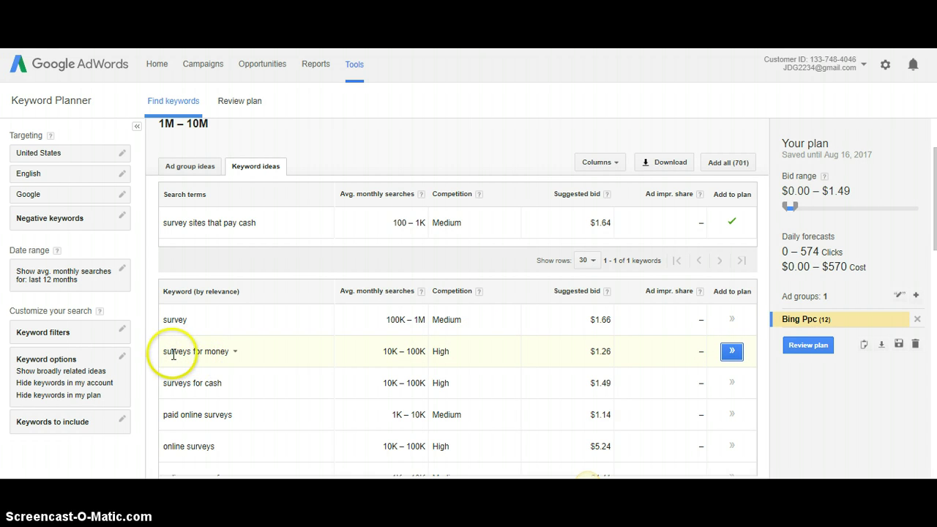
Add surveys for money, surveys for cash, paid online surveys, online surveys and online surveys for money to the plan
click(199, 358)
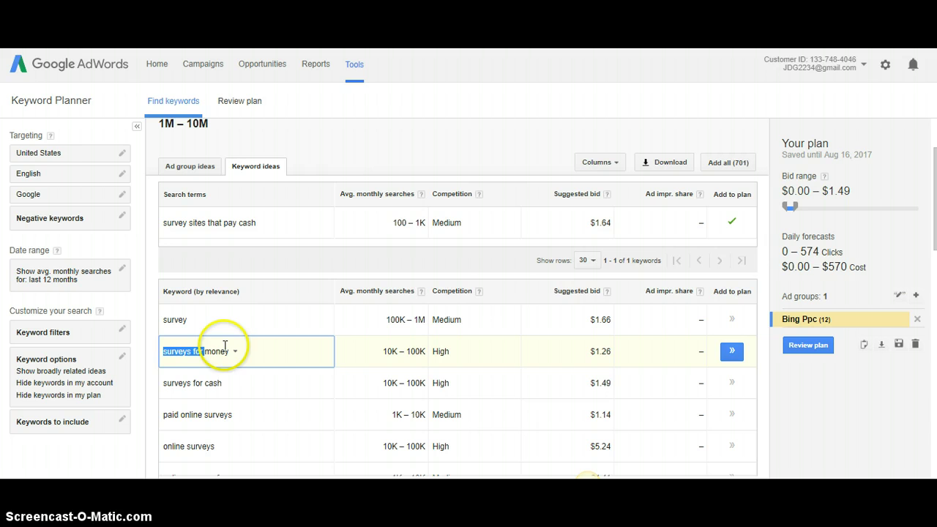
click(166, 381)
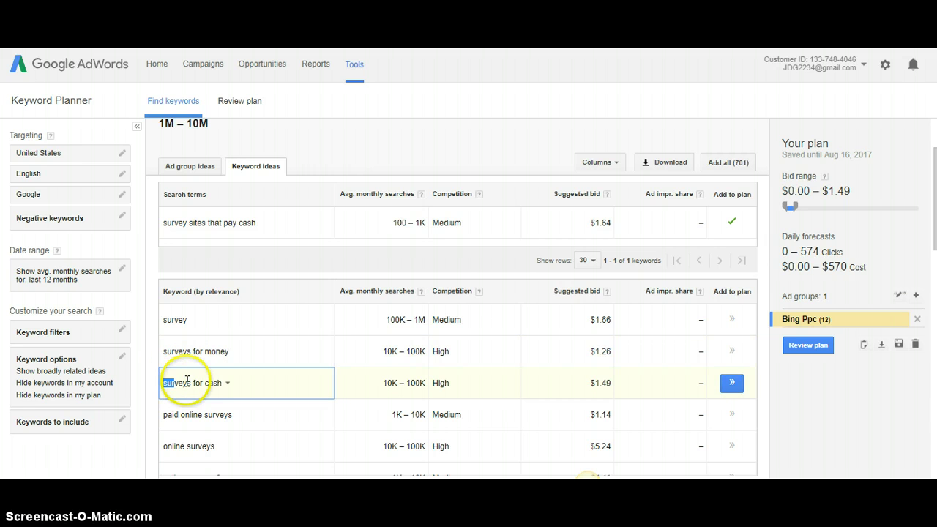
click(167, 414)
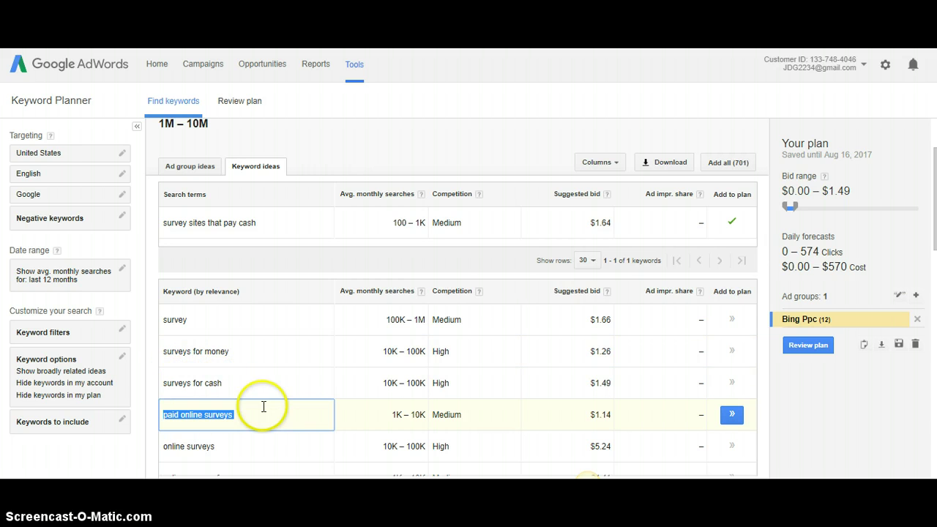
click(730, 353)
click(727, 353)
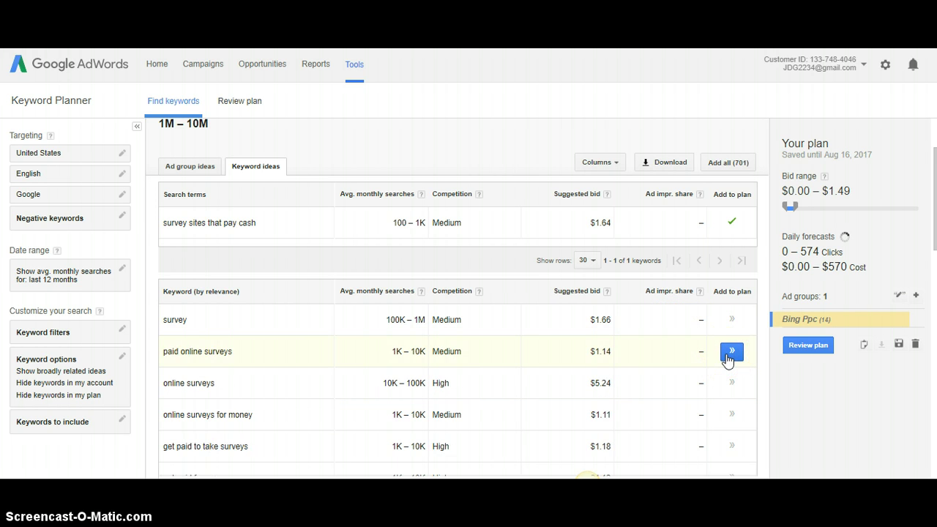
click(731, 352)
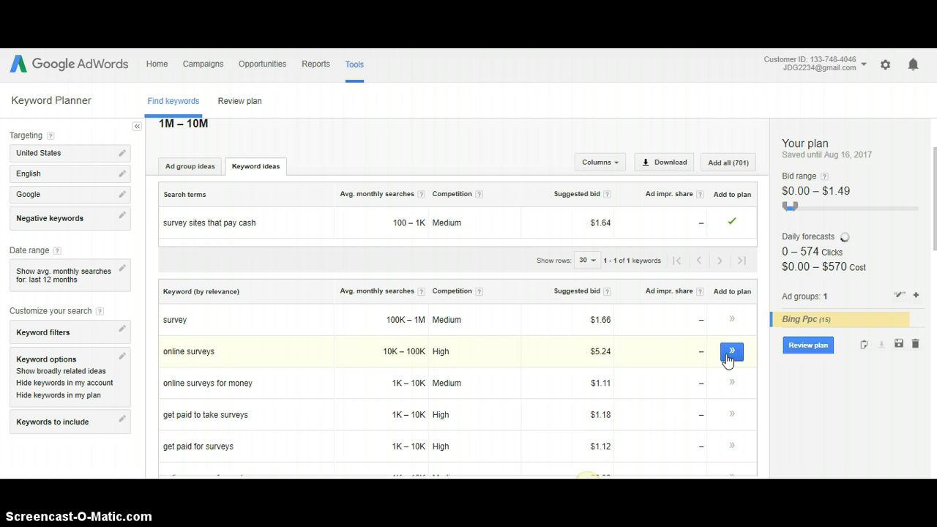
click(732, 352)
click(732, 351)
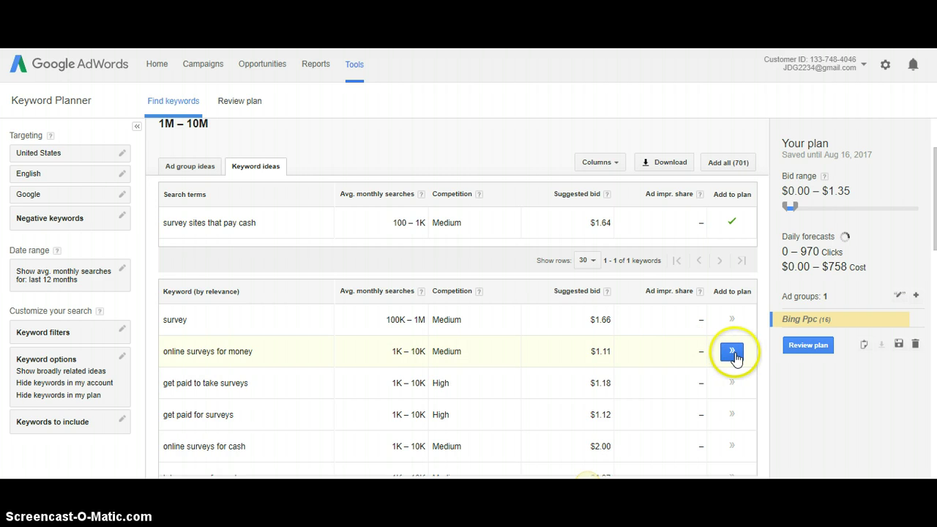
Copy the last five plan keywords, paid online surveys through surveys for money, from the plan's keyword list
click(863, 345)
click(486, 281)
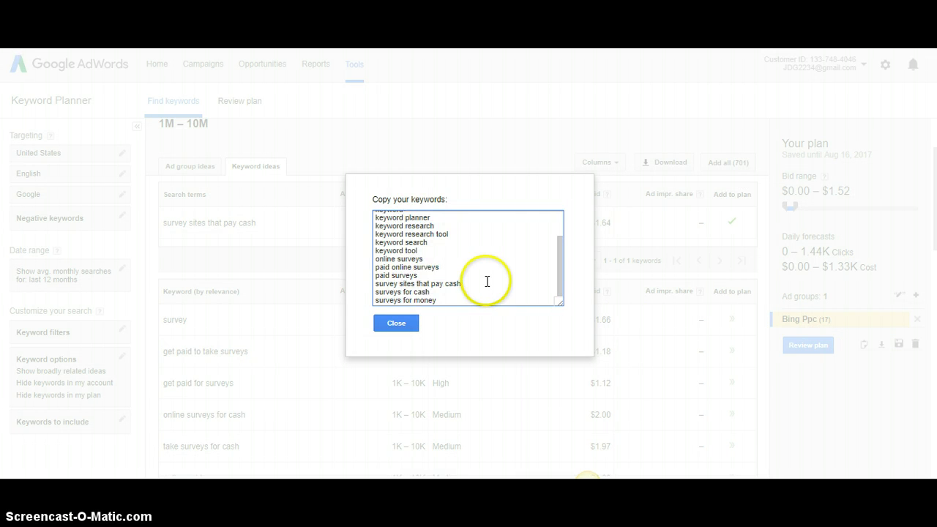
drag(375, 267, 449, 310)
right_click(380, 275)
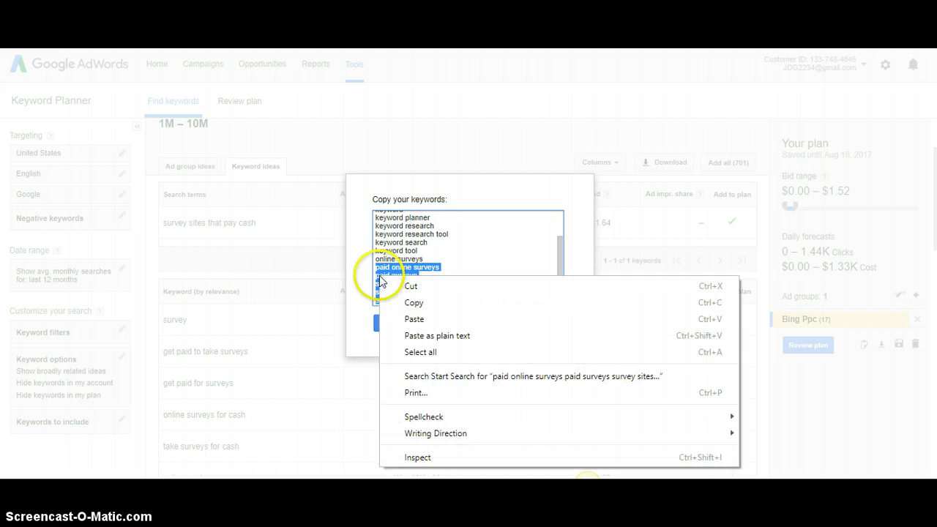
click(409, 303)
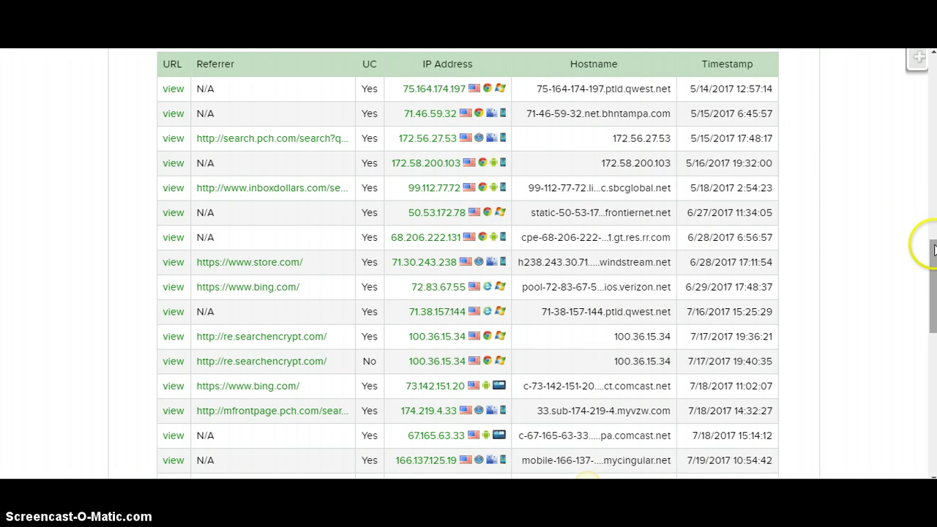
drag(931, 247, 932, 69)
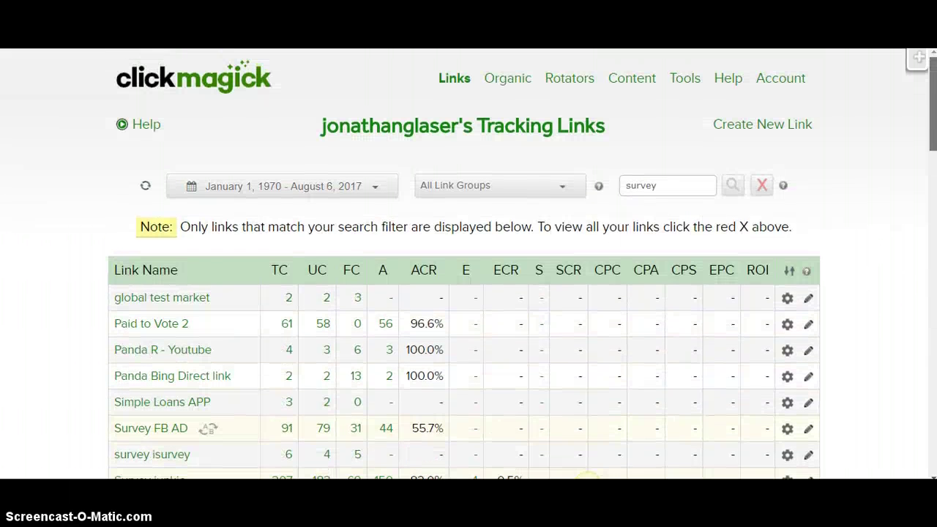
click(769, 130)
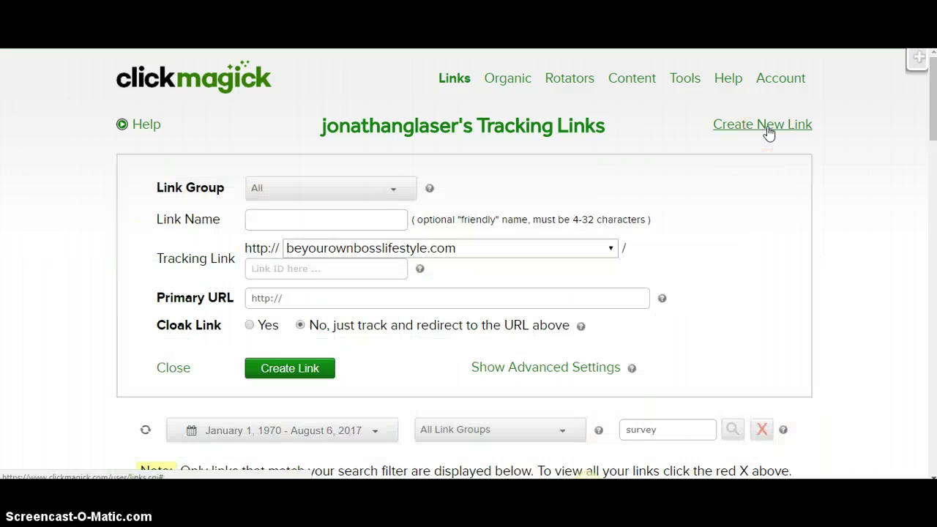
click(353, 221)
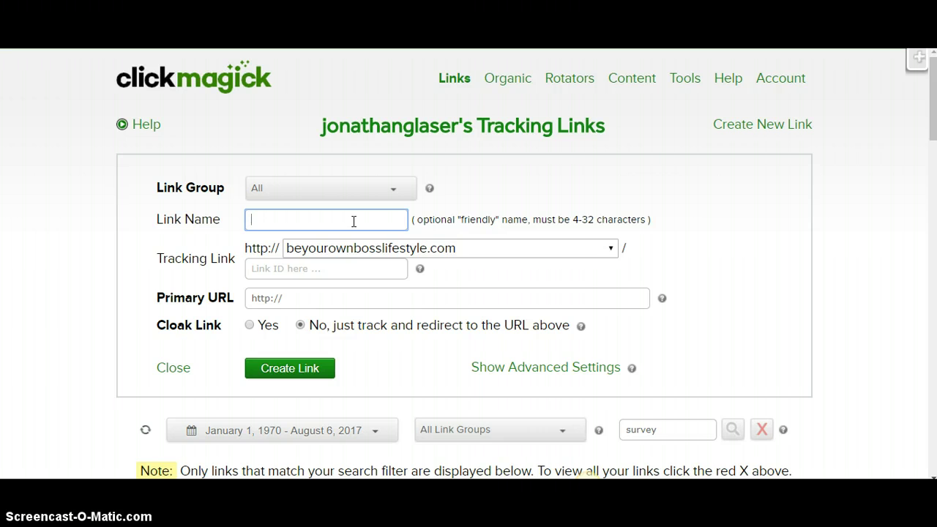
text(Survey demo)
click(611, 251)
drag(615, 87, 614, 208)
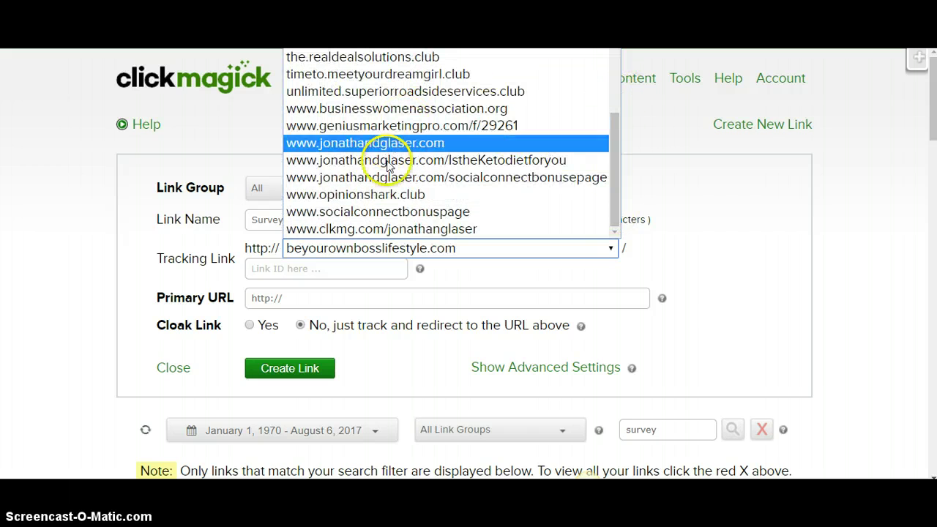
click(386, 194)
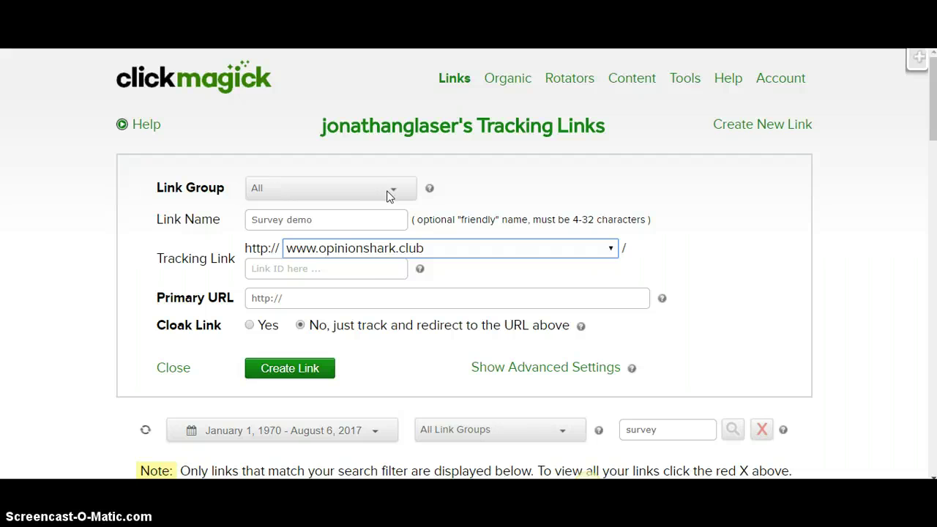
Give the link ID 'demo', paste the Opinion Shark address as Primary URL, and create the link
click(338, 267)
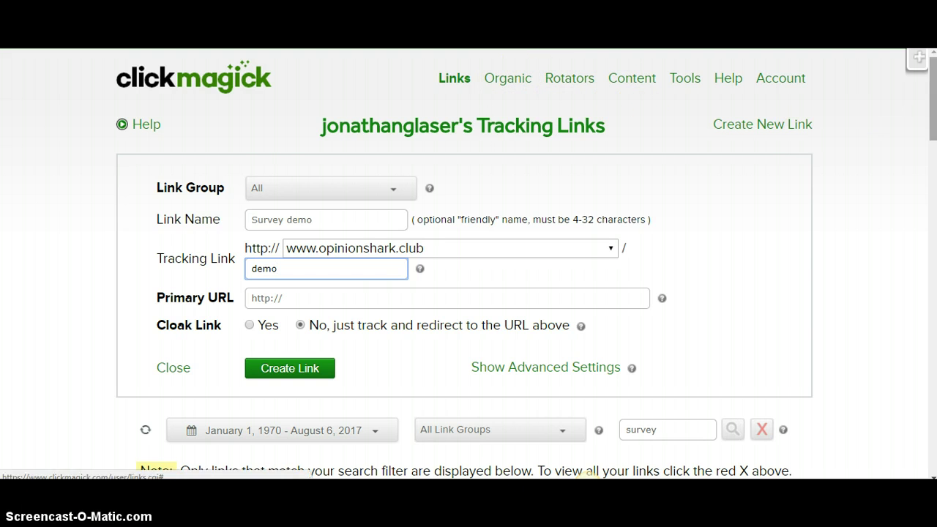
drag(933, 93, 932, 110)
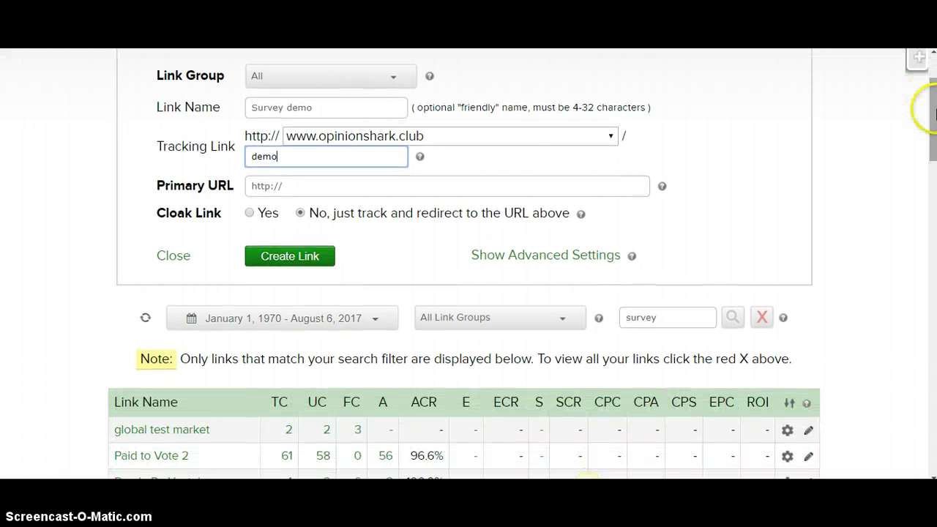
click(290, 188)
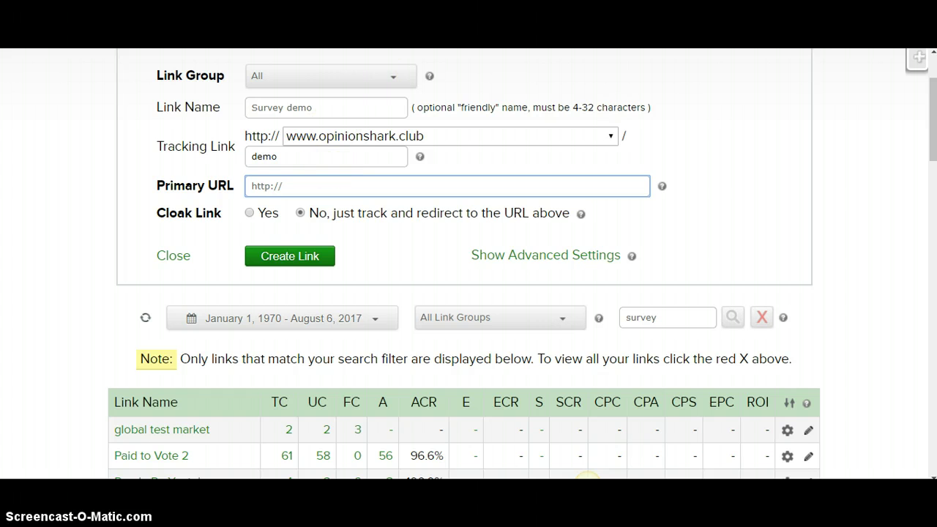
key(ctrl+Tab)
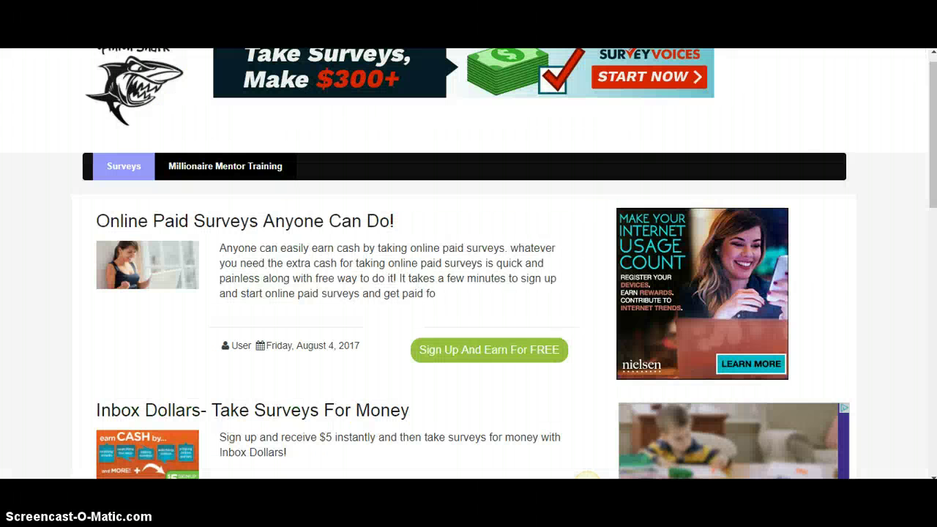
right_click(96, 35)
click(121, 67)
key(ctrl+Tab)
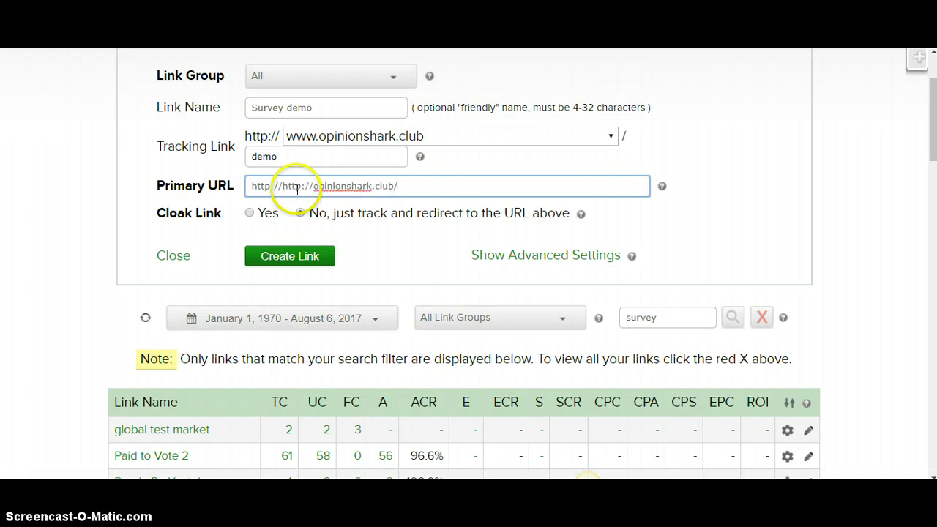
click(286, 262)
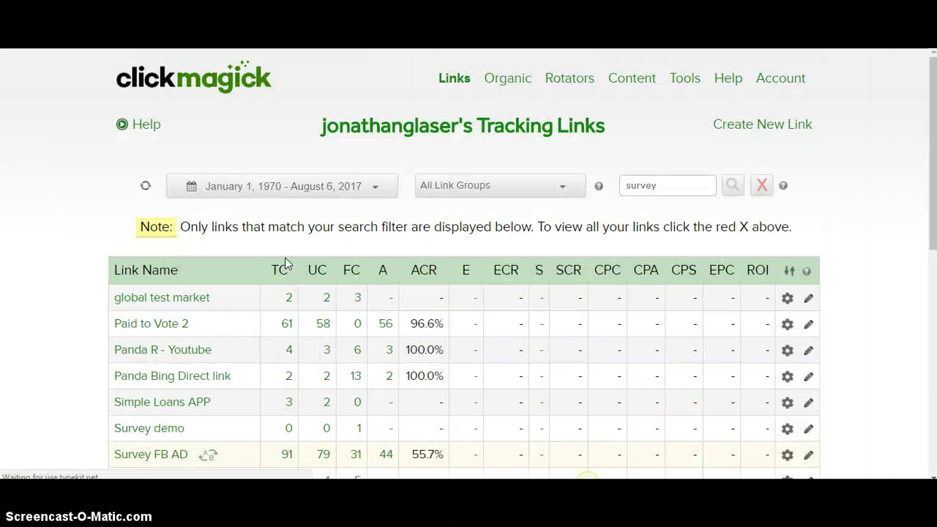
Copy the Action Tracking Pixel code from Survey demo's Track Conversions options
scroll(933, 132, down, 1)
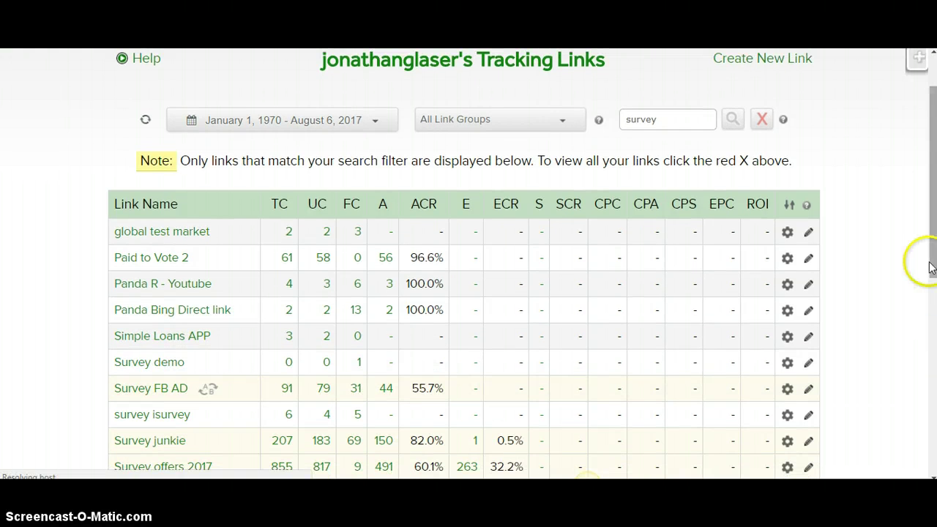
drag(933, 189, 933, 317)
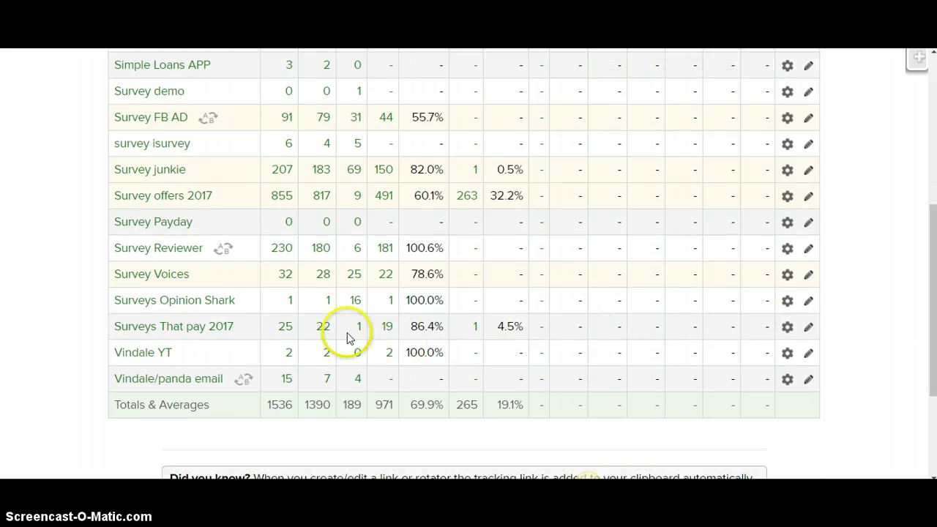
click(787, 92)
click(808, 119)
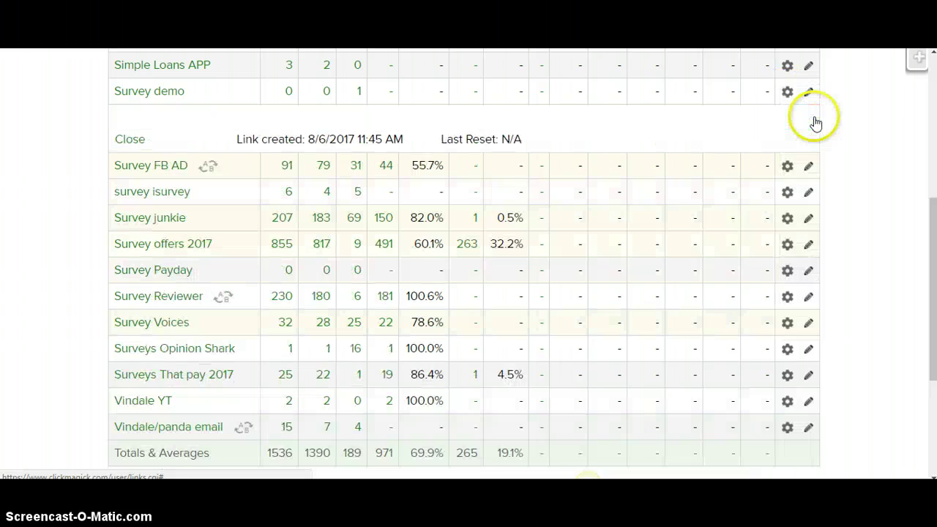
scroll(928, 235, down, 5)
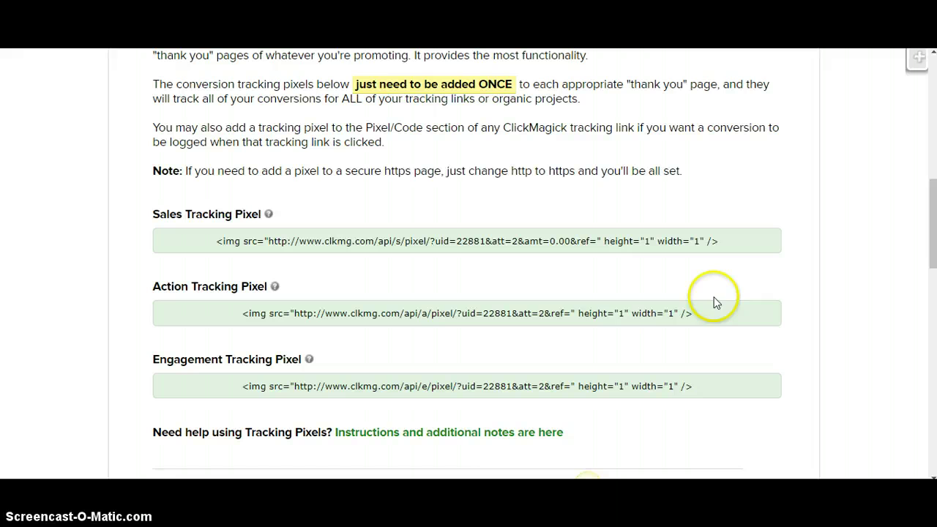
drag(702, 315, 238, 315)
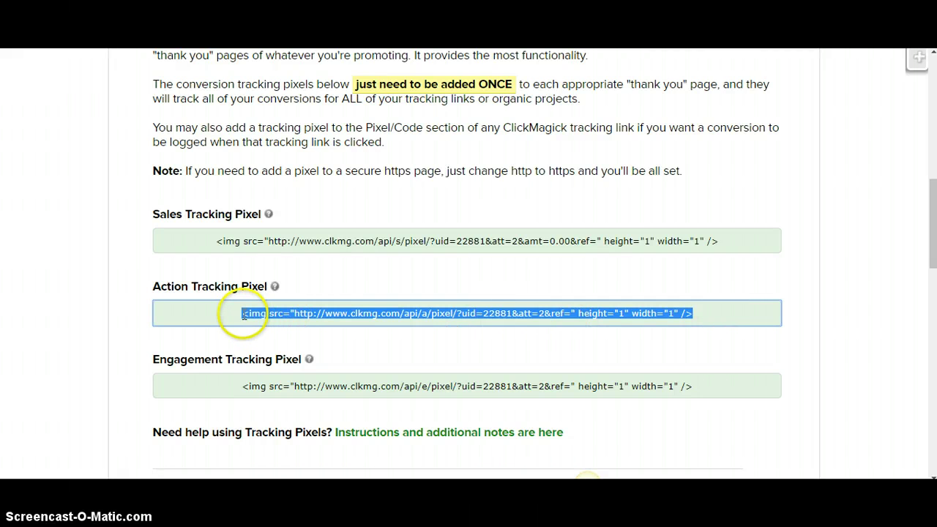
right_click(246, 313)
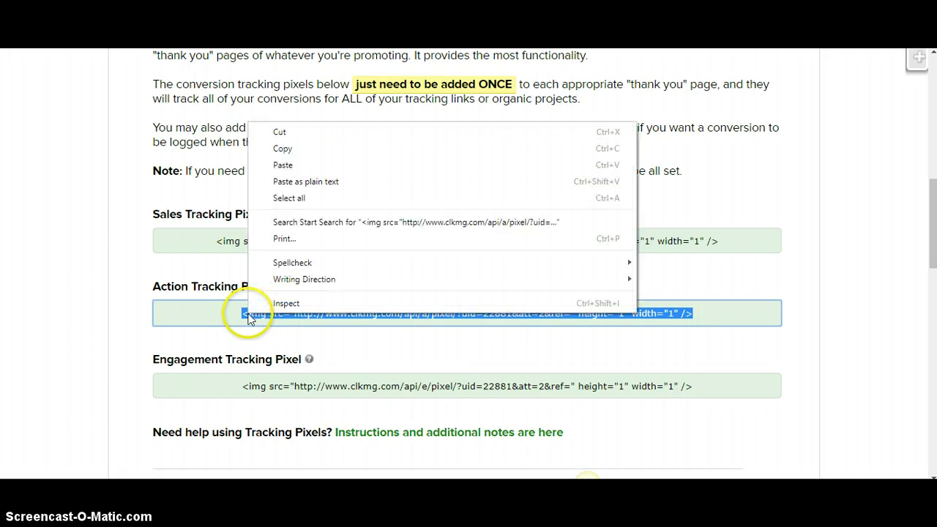
click(280, 149)
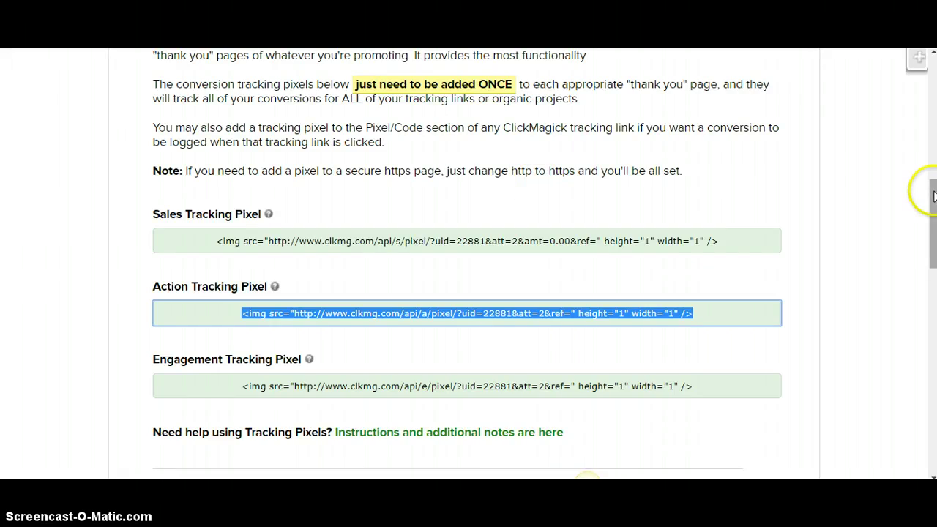
drag(927, 191, 931, 94)
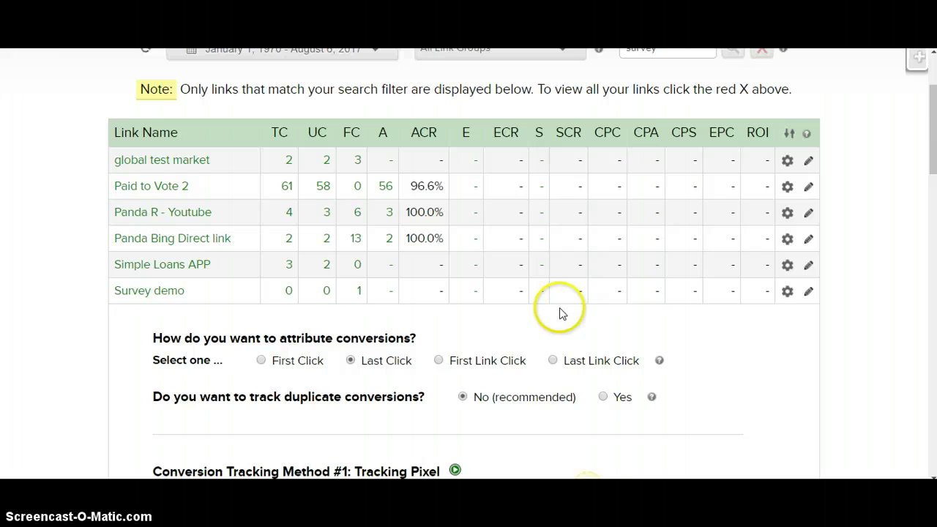
Paste the Action pixel into Survey demo's advanced Pixel/Code field and save the changes
click(157, 292)
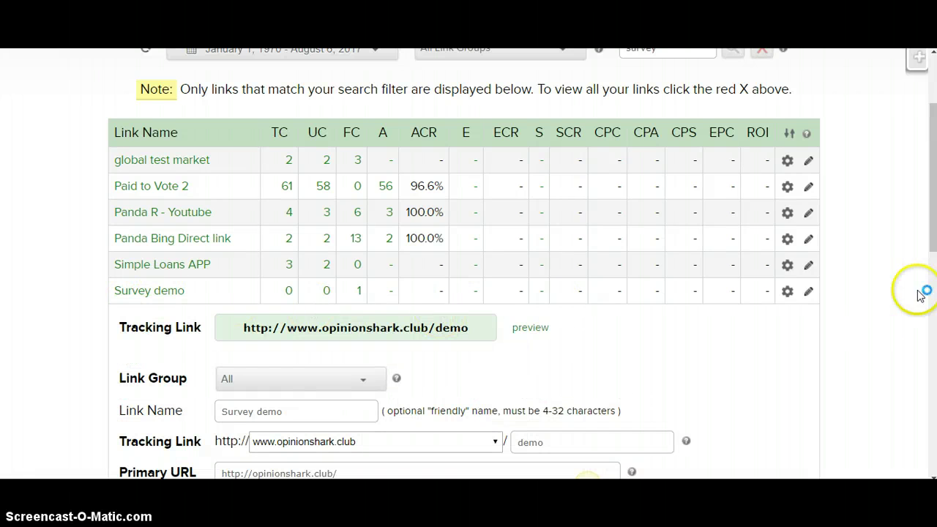
drag(933, 231, 934, 304)
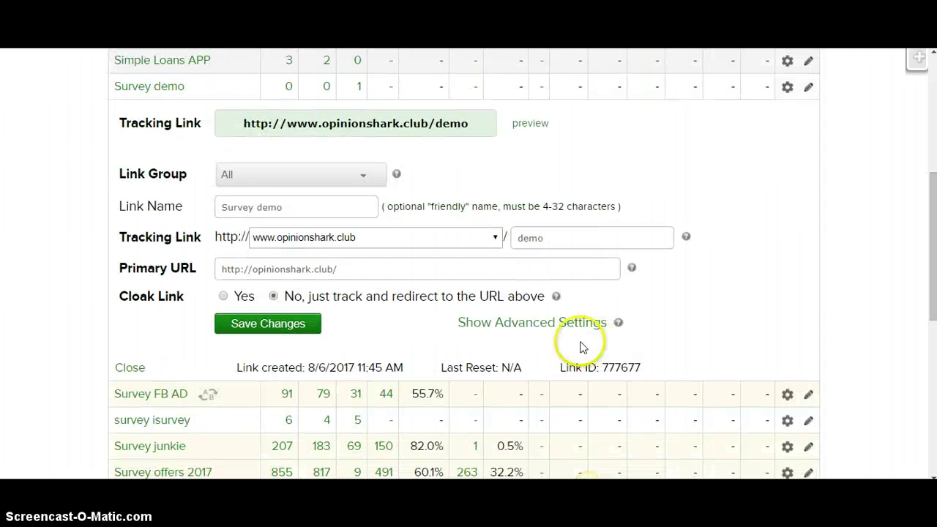
click(555, 324)
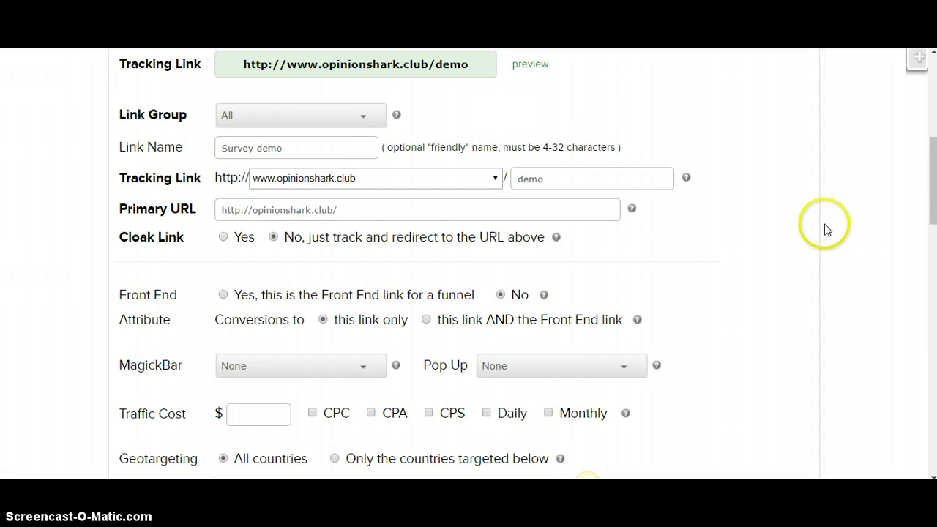
drag(933, 175, 933, 261)
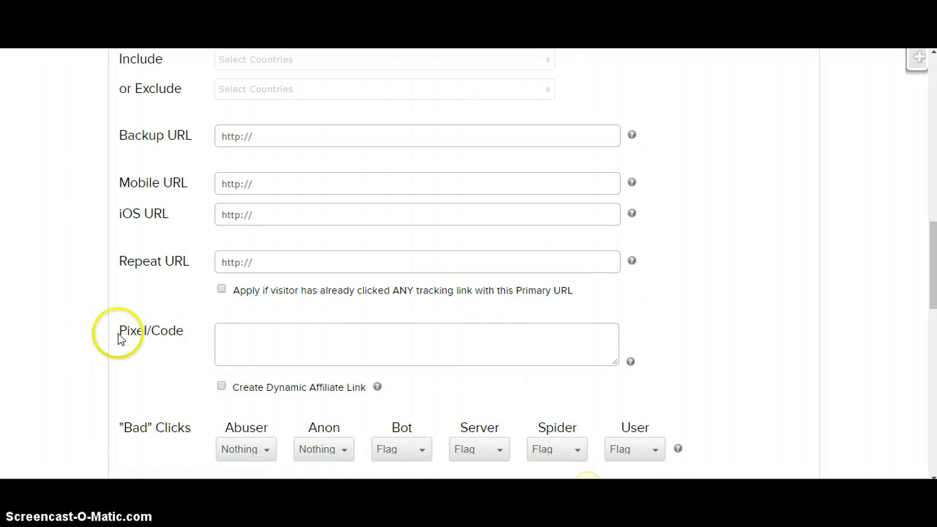
click(294, 335)
key(ctrl+v)
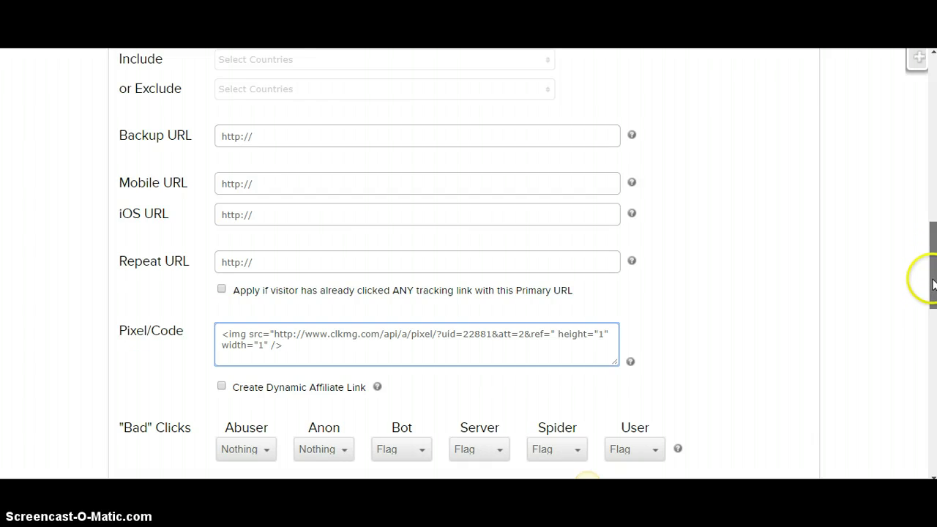
drag(932, 271, 933, 337)
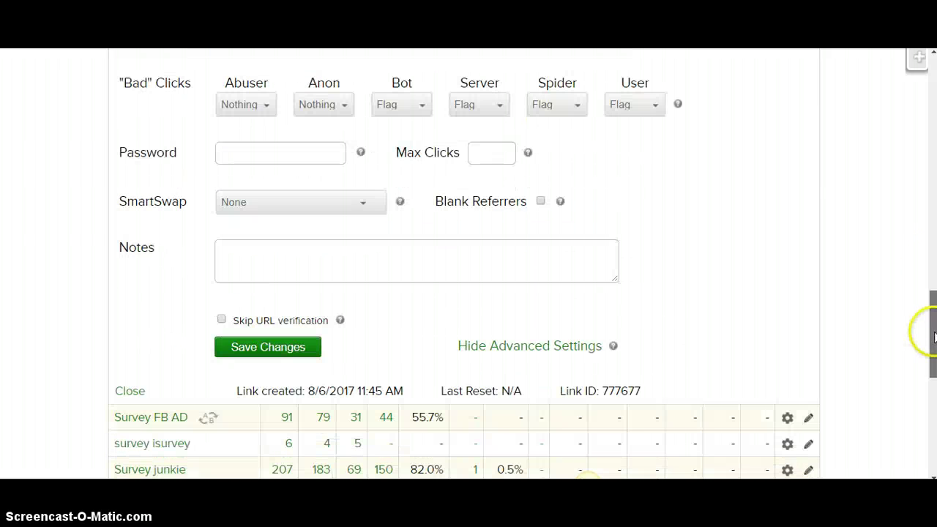
click(287, 355)
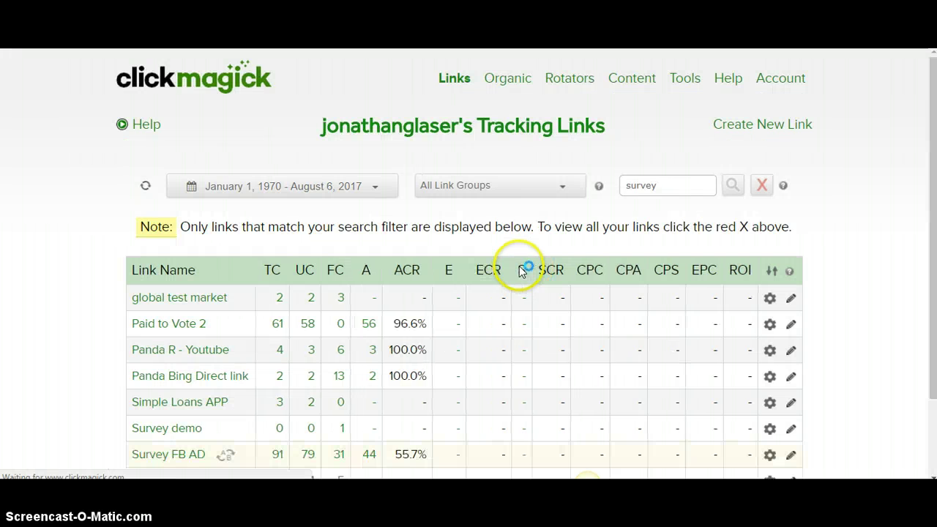
Review the saved Survey demo link details, then close the extra browser tab
click(175, 428)
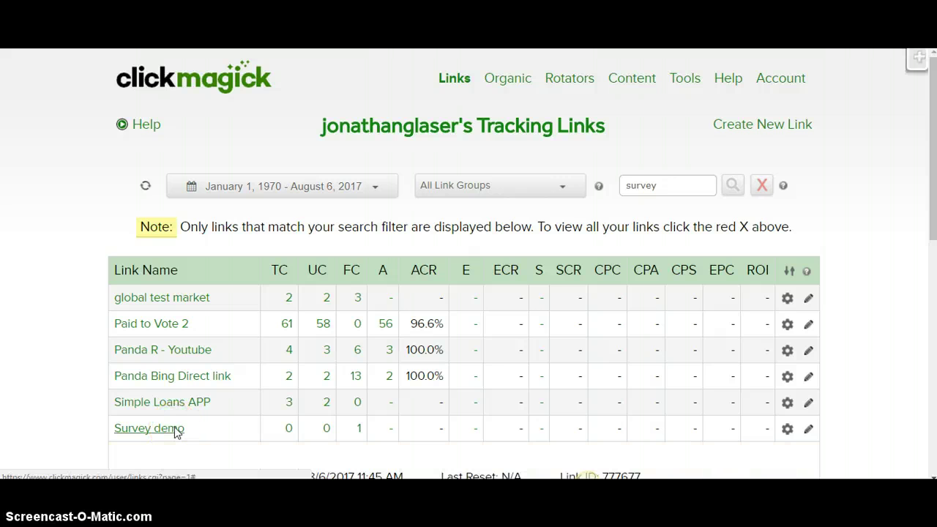
drag(928, 121, 928, 136)
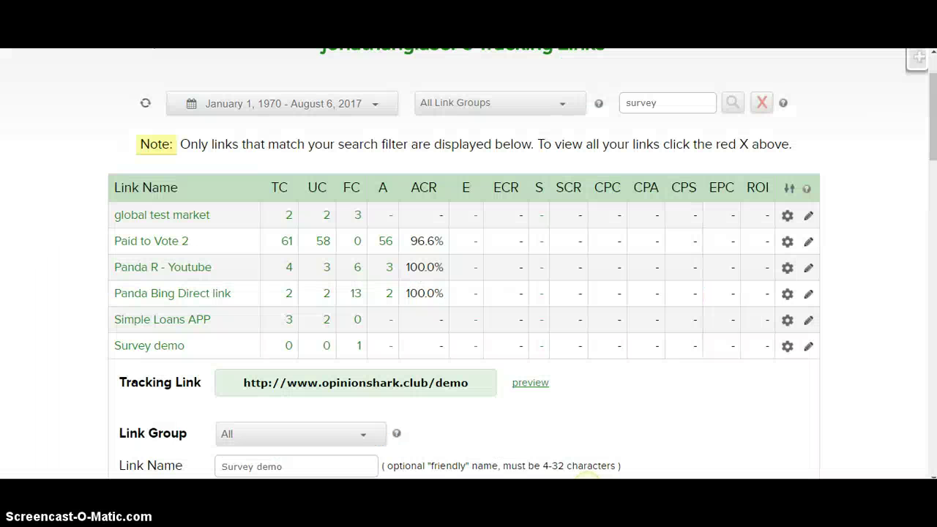
key(ctrl+w)
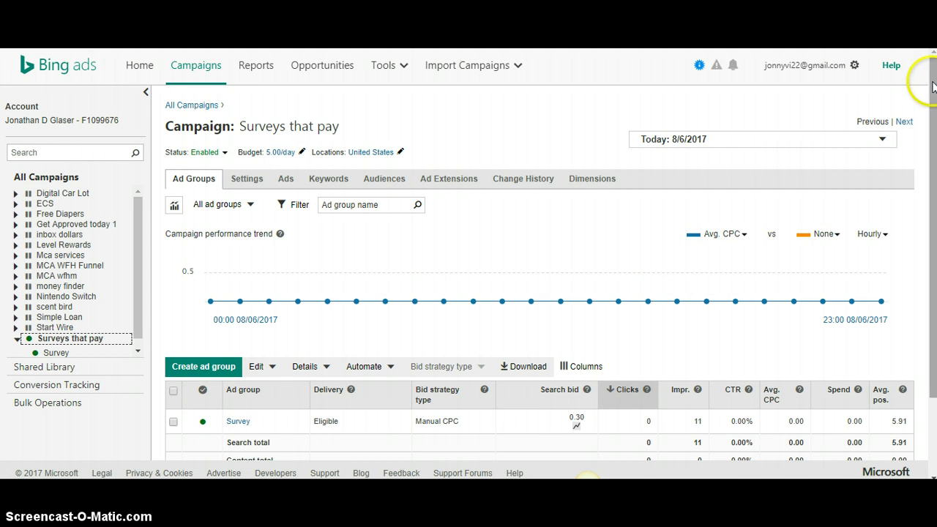
Show the campaign's ads and edit the first ad, 'Get Paid To Take Surveys - Make $350+ A Week'
scroll(933, 87, down, 1)
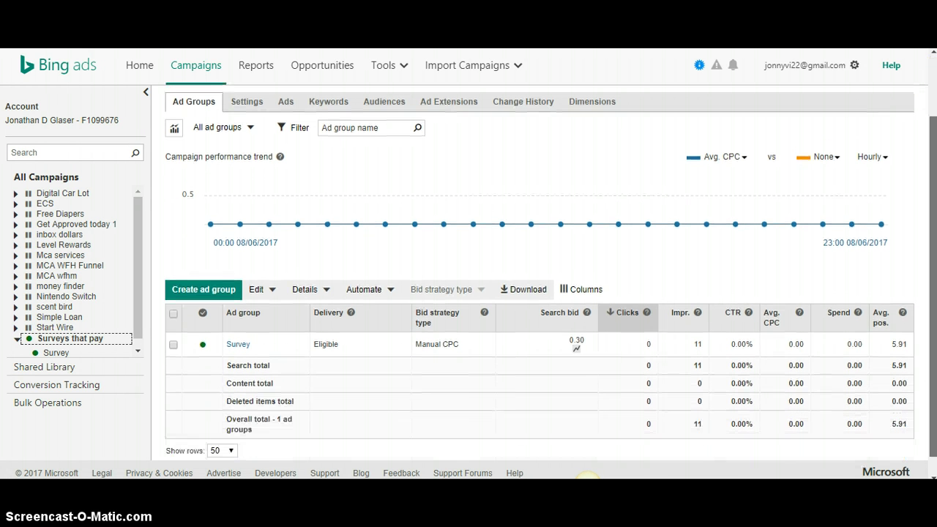
scroll(586, 476, down, 1)
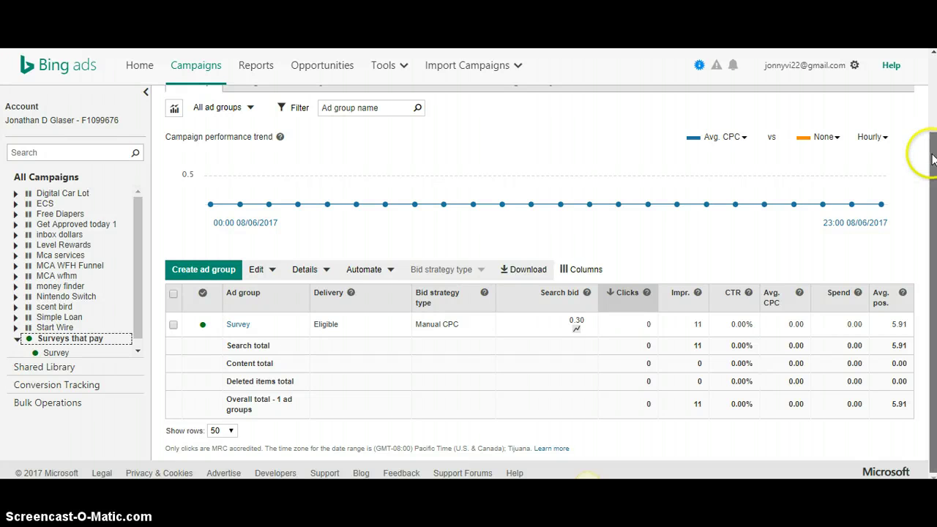
drag(923, 151, 932, 136)
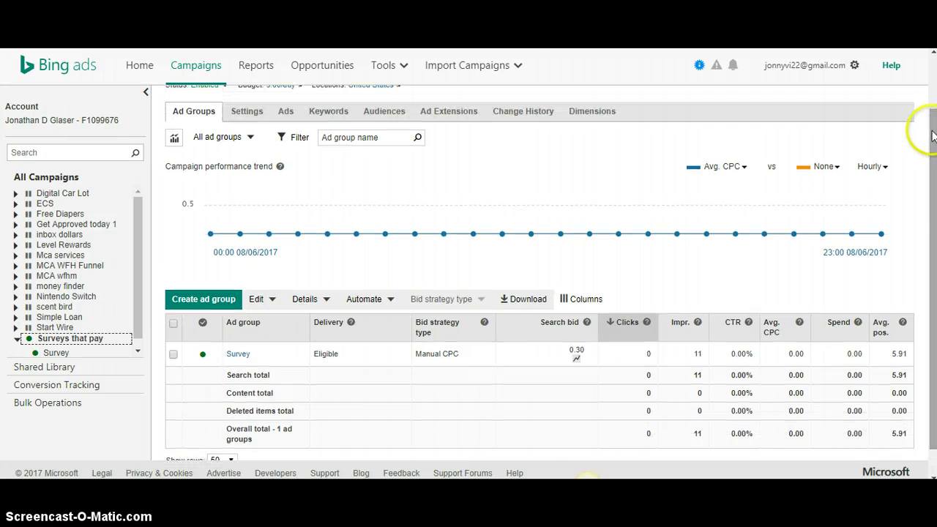
click(291, 113)
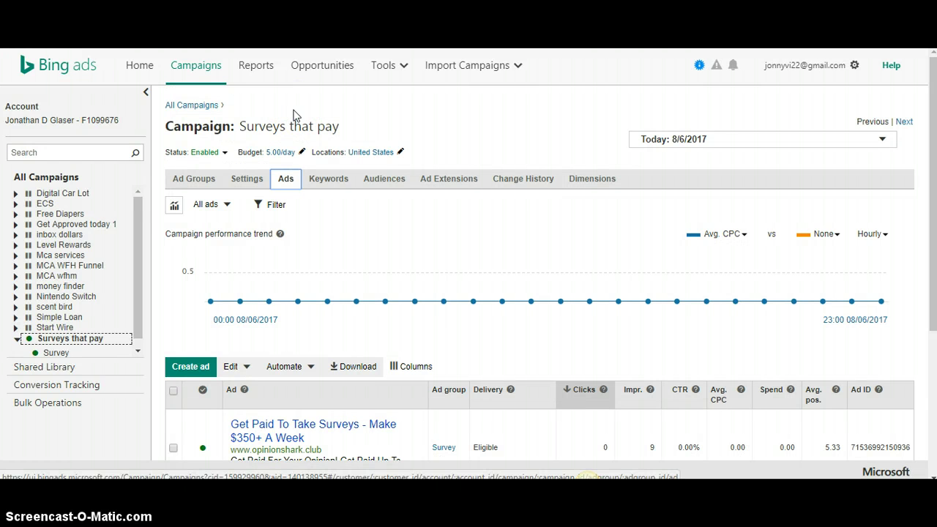
drag(929, 66, 932, 197)
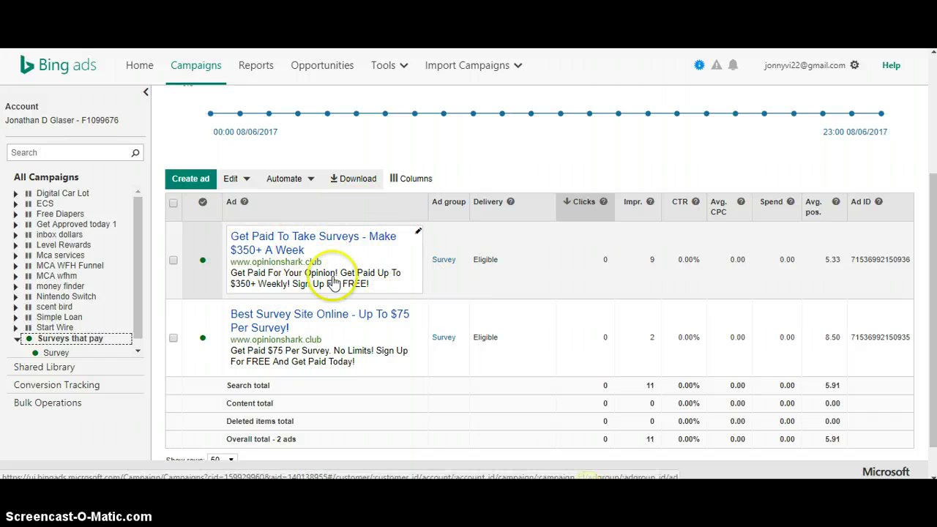
click(418, 234)
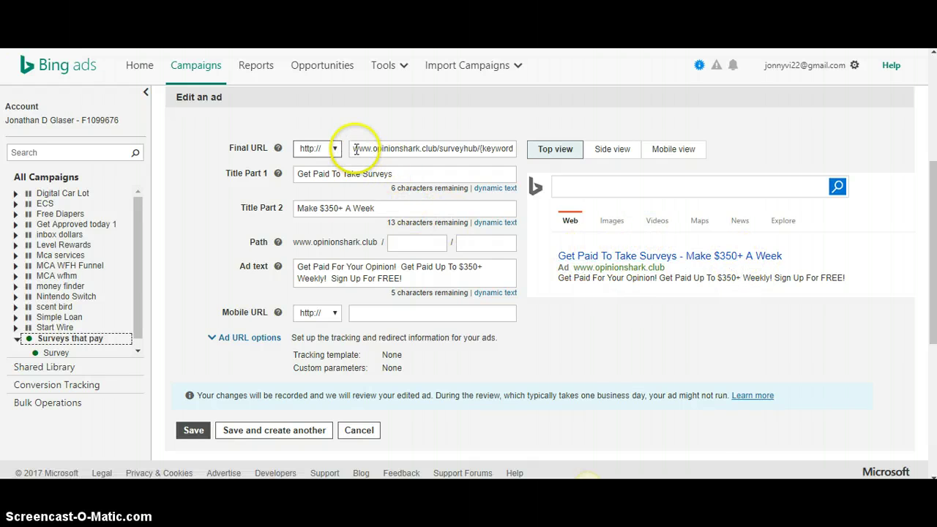
Select the ad's entire Final URL and switch to the open Notepad windows
drag(354, 148, 621, 174)
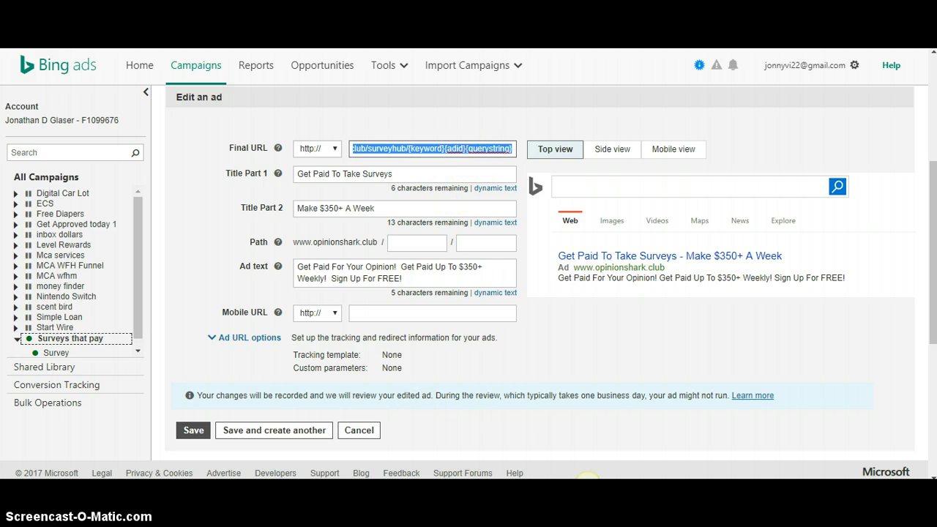
click(481, 523)
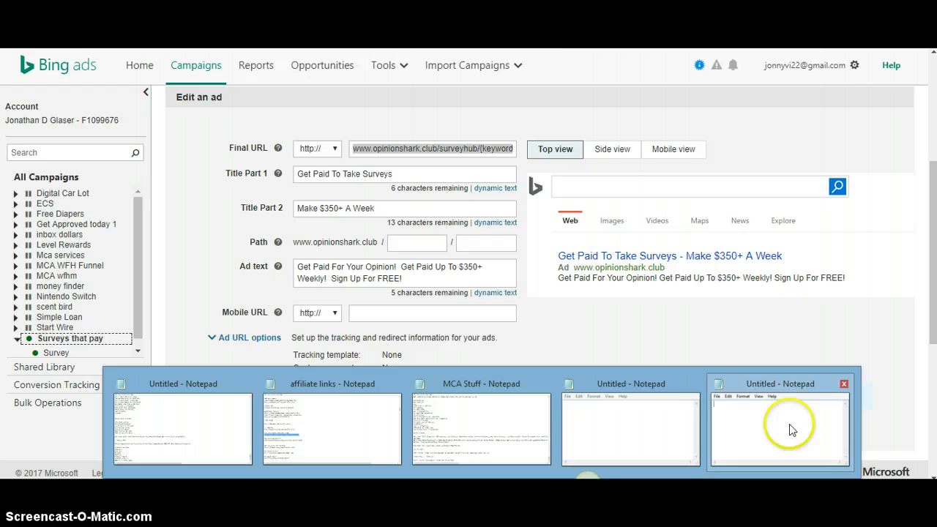
Select the {keyword}, {adid} and {querystring} lines in Notepad and place the cursor after surveyhub/ in the Final URL
click(789, 423)
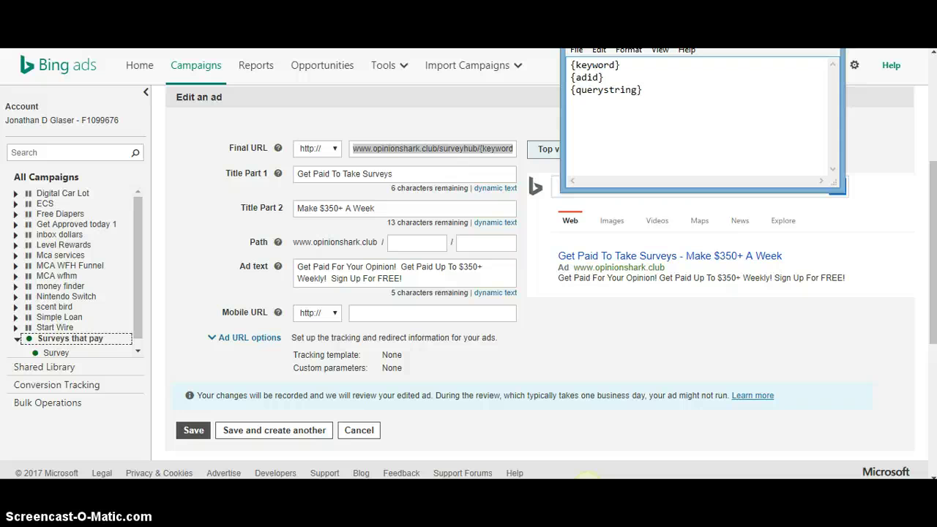
drag(571, 64, 656, 91)
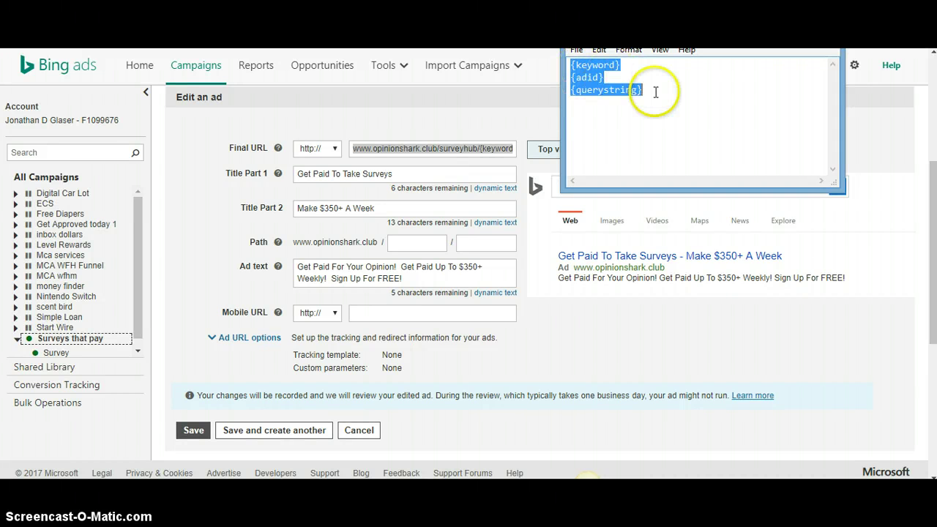
click(480, 149)
click(478, 149)
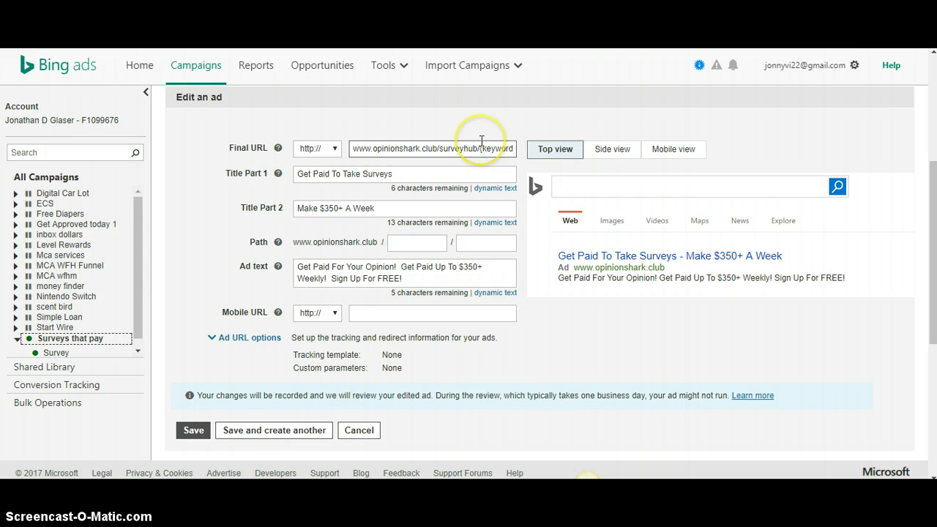
click(380, 252)
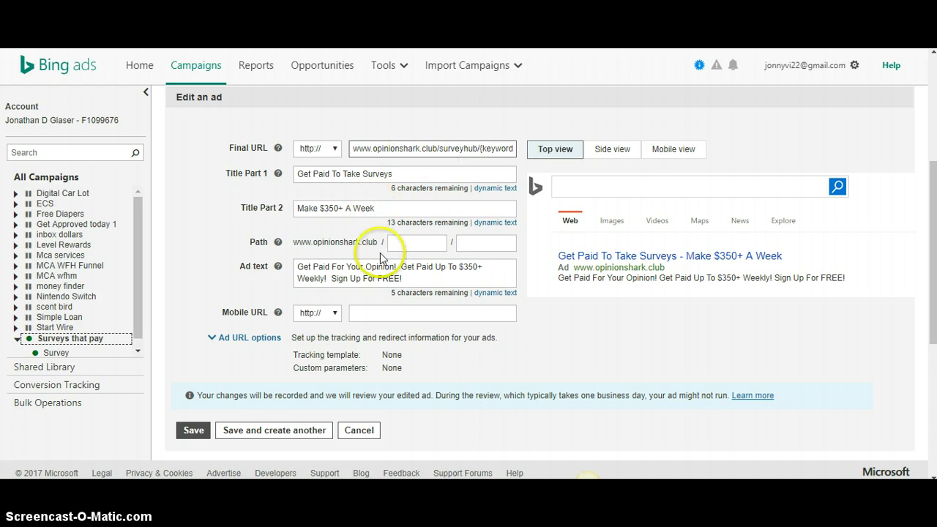
click(481, 149)
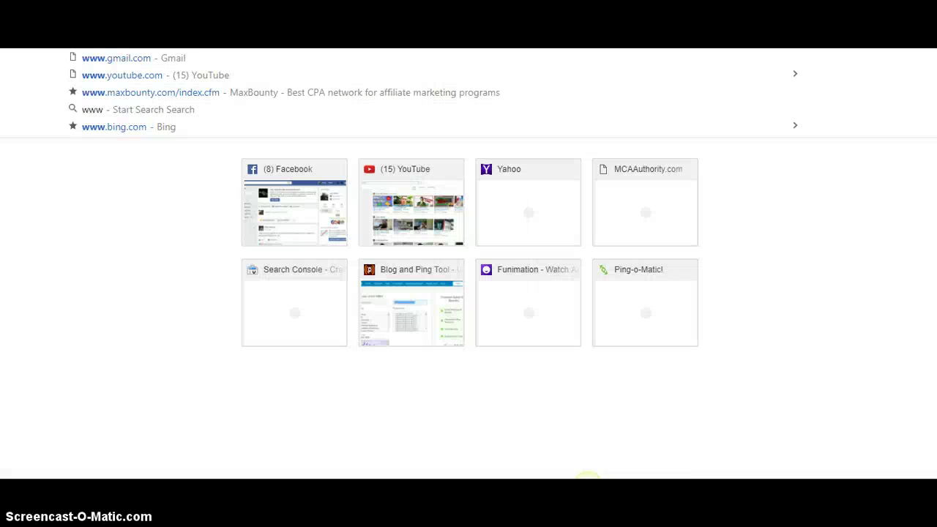
text(.bing)
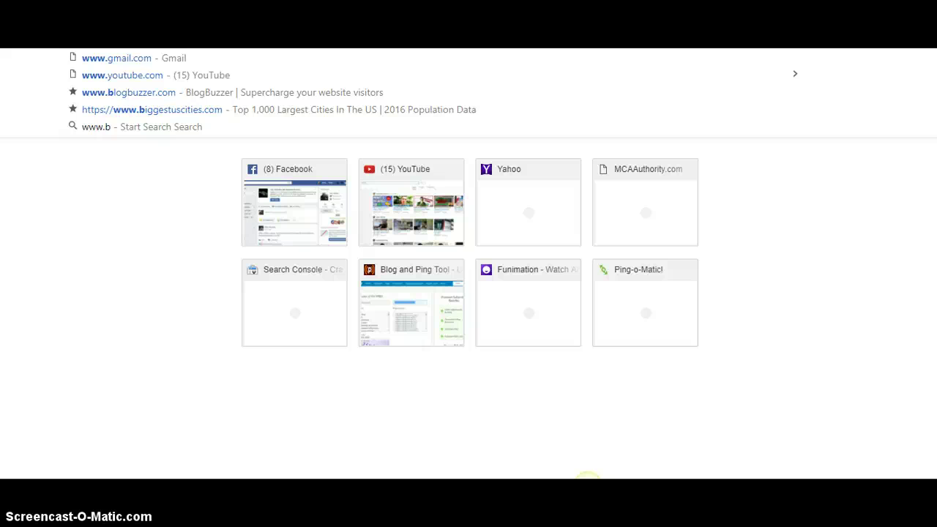
key(Return)
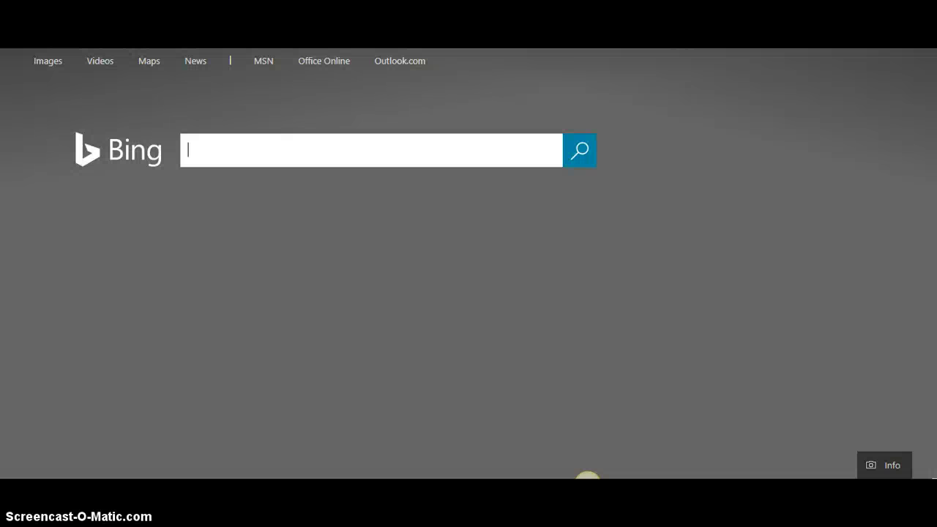
text(pa)
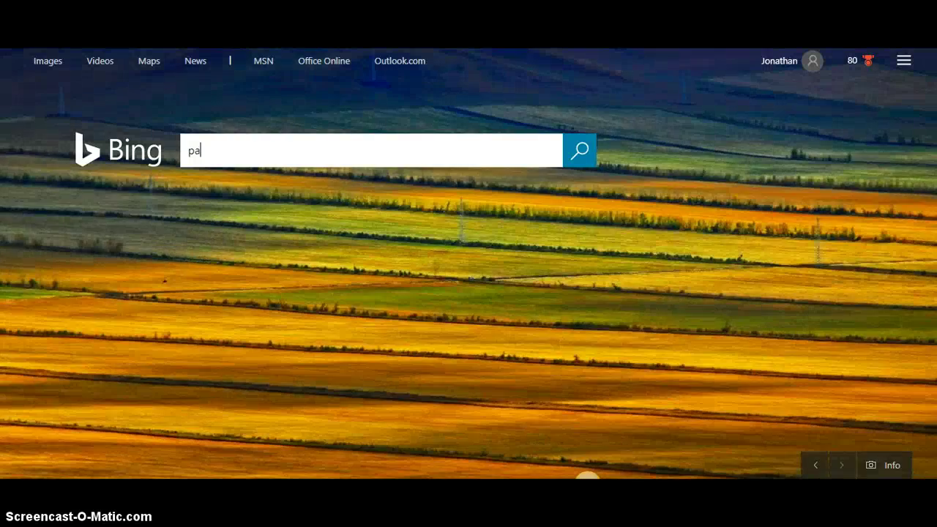
text(id online surveys)
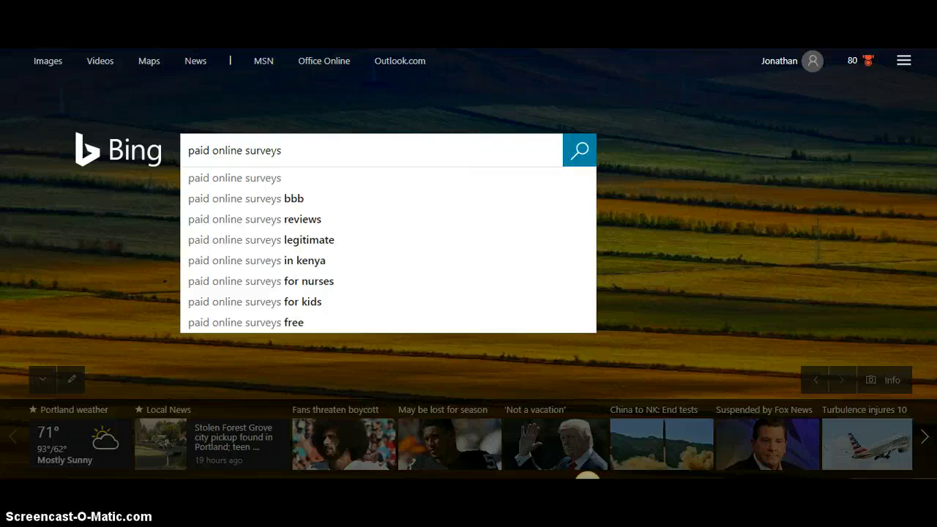
key(Return)
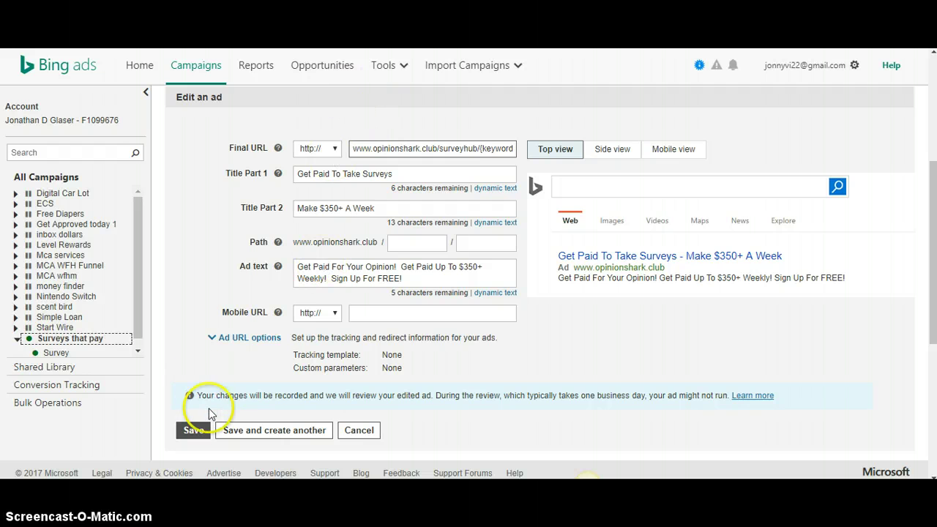
Save the edited survey ad, then copy six Keyword Planner keywords, from 'online surveys' to 'surveys for money'
click(207, 435)
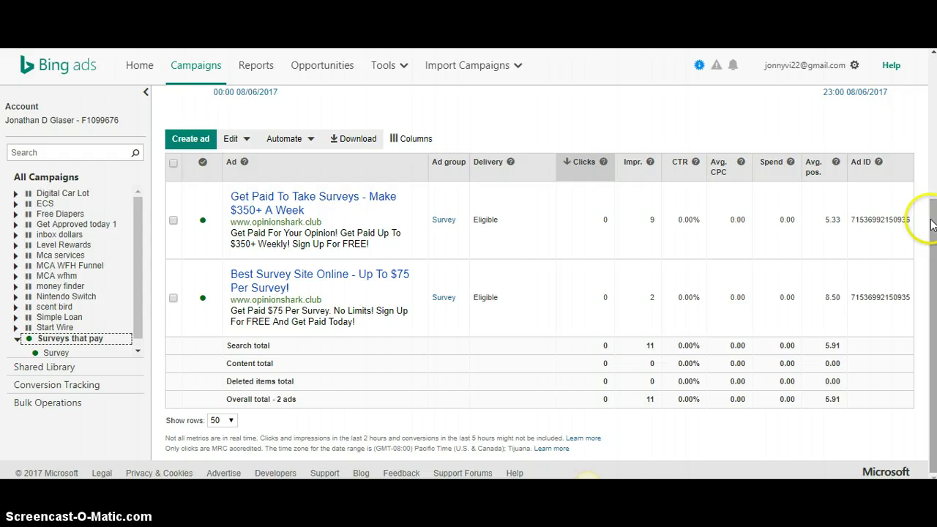
drag(934, 205, 932, 116)
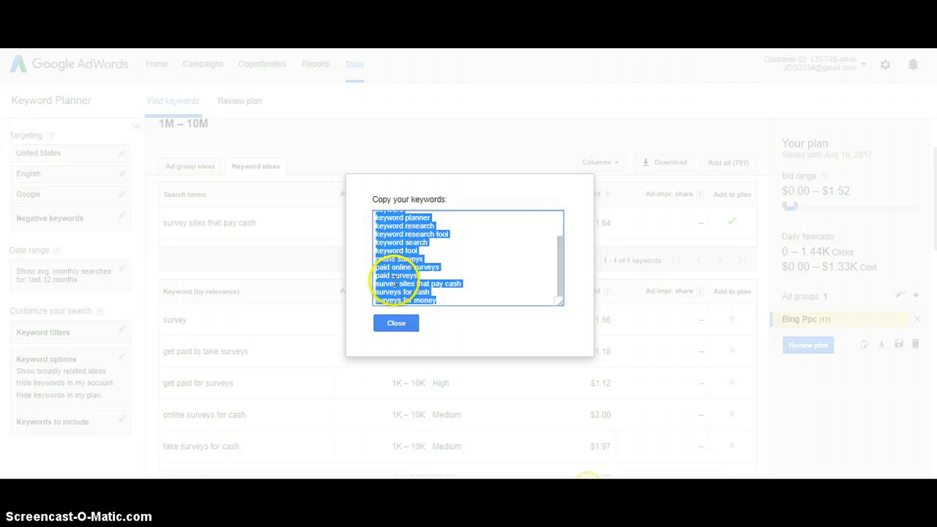
click(377, 259)
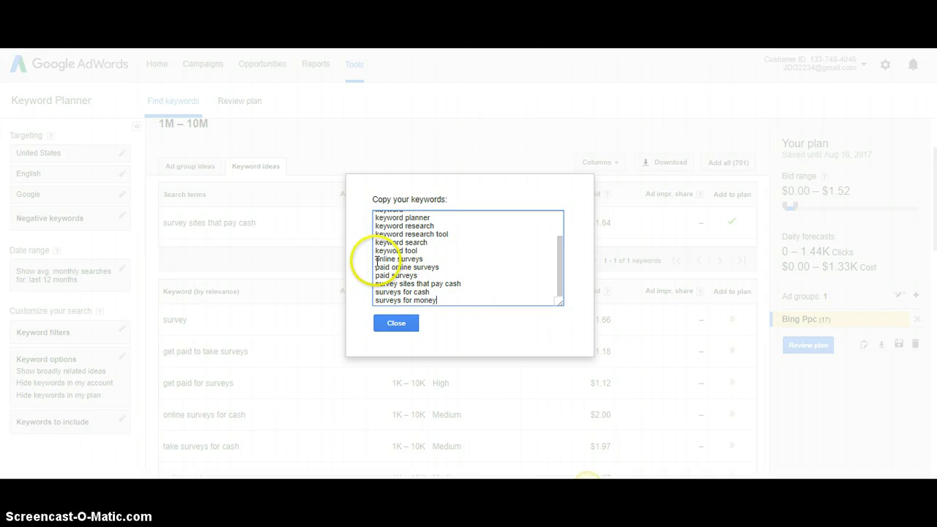
drag(396, 267, 458, 312)
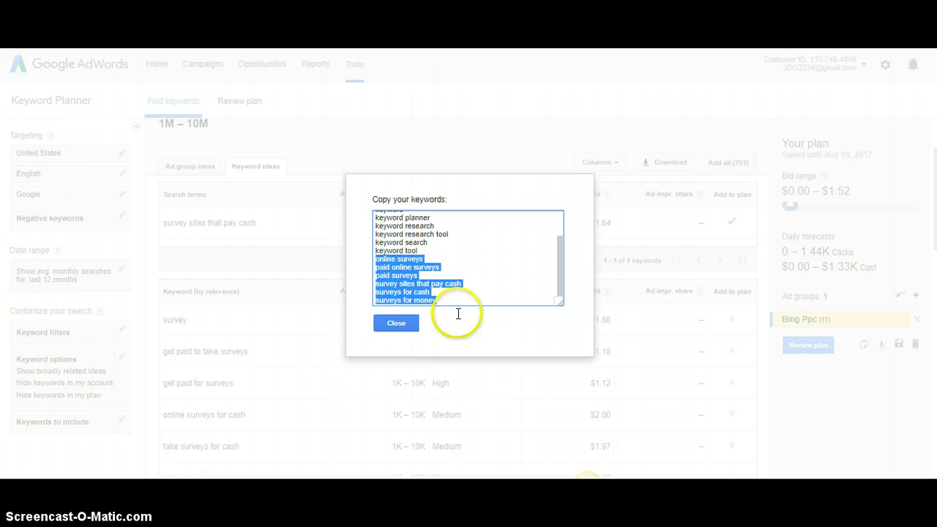
right_click(397, 279)
click(430, 306)
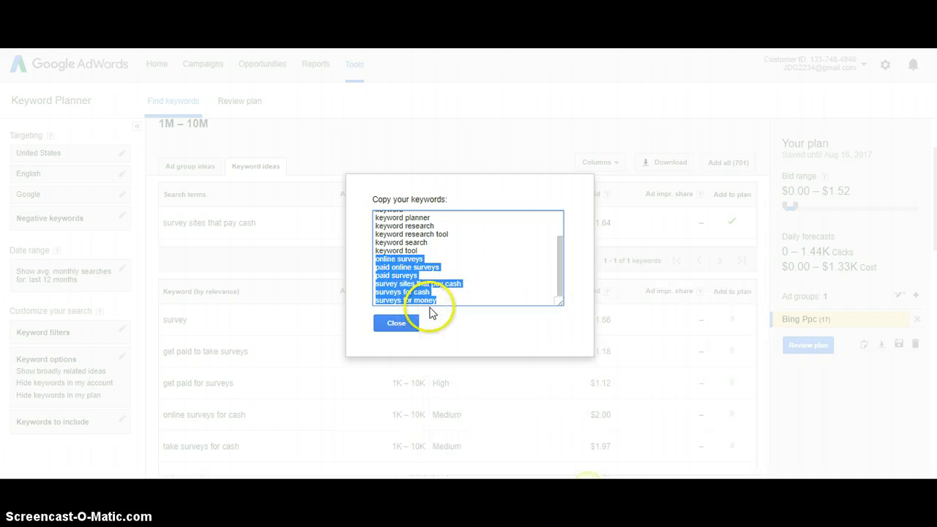
Paste the six copied survey keywords into the campaign, assign them to the Survey ad group, and save
key(ctrl+Tab)
click(328, 179)
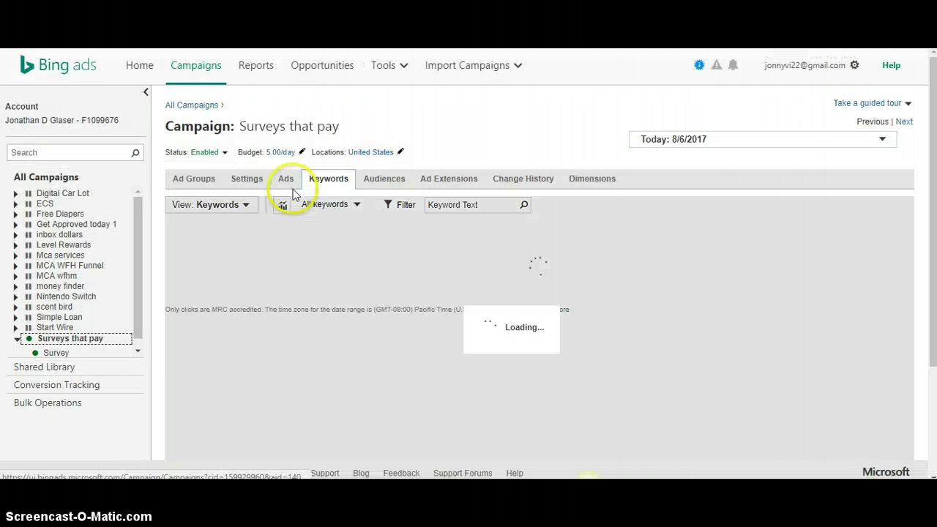
click(221, 372)
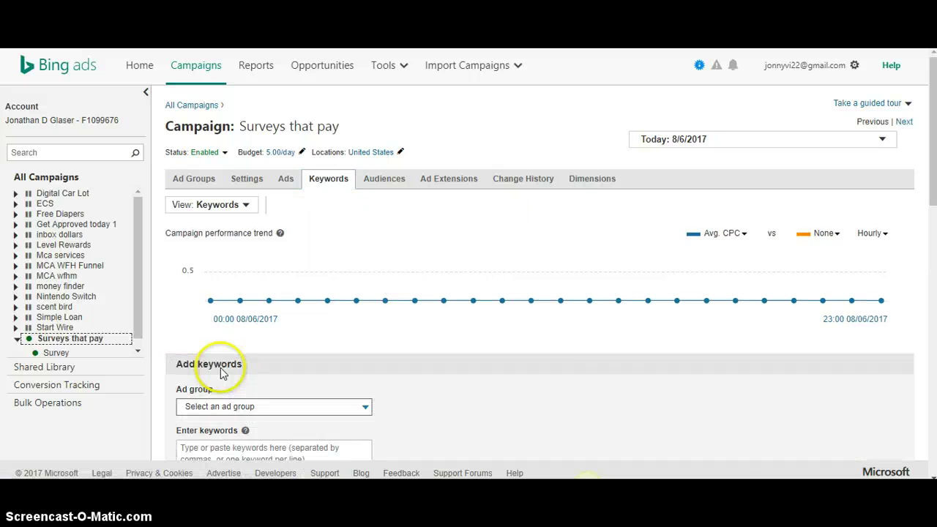
scroll(927, 56, down, 4)
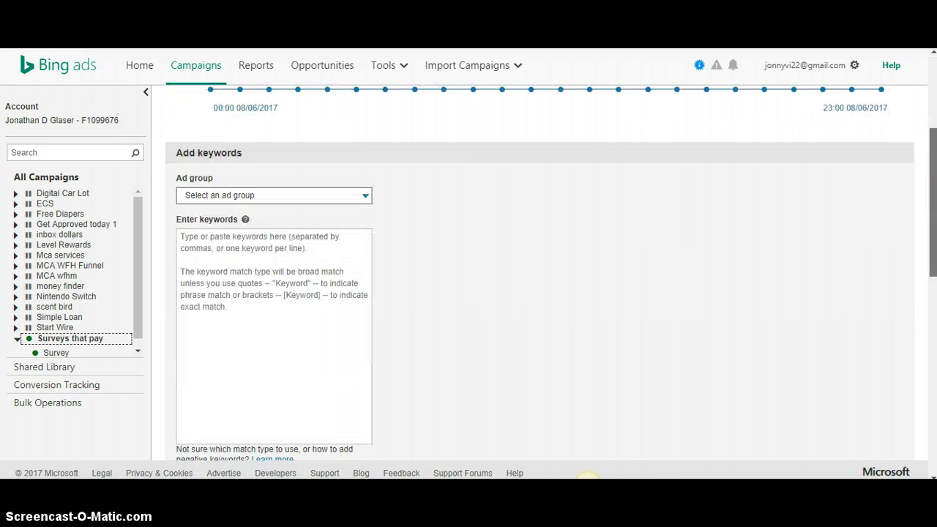
click(281, 174)
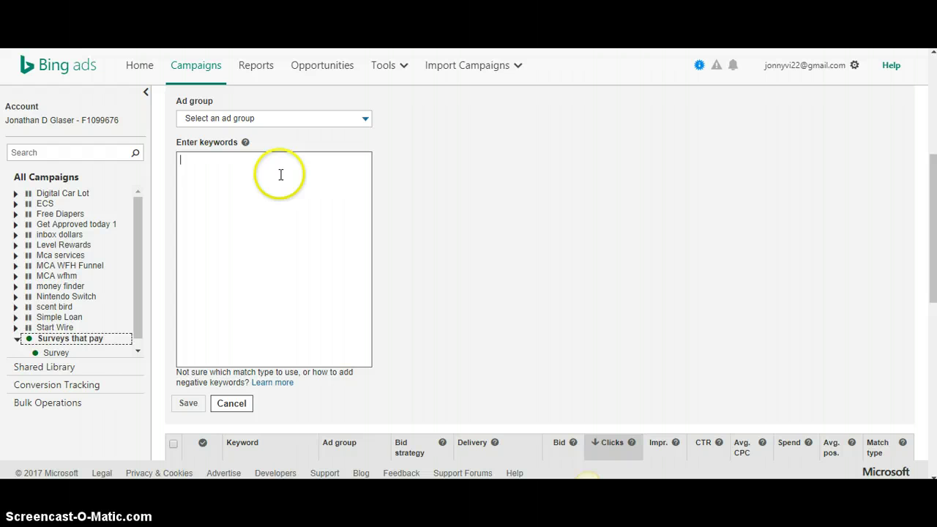
key(ctrl+v)
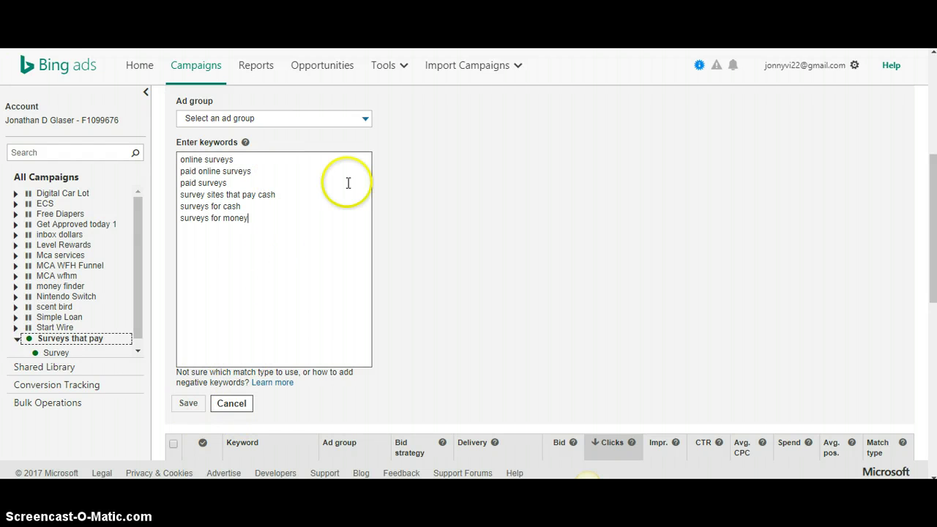
click(352, 128)
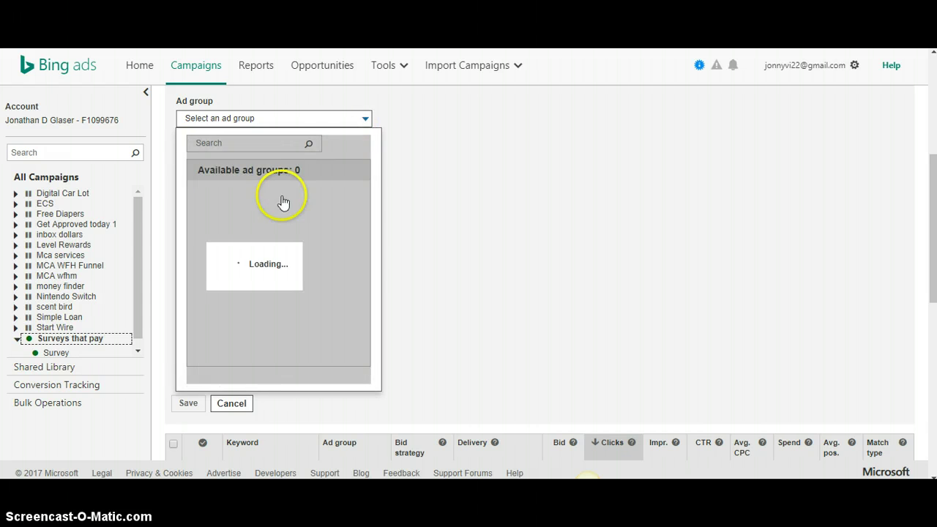
click(213, 199)
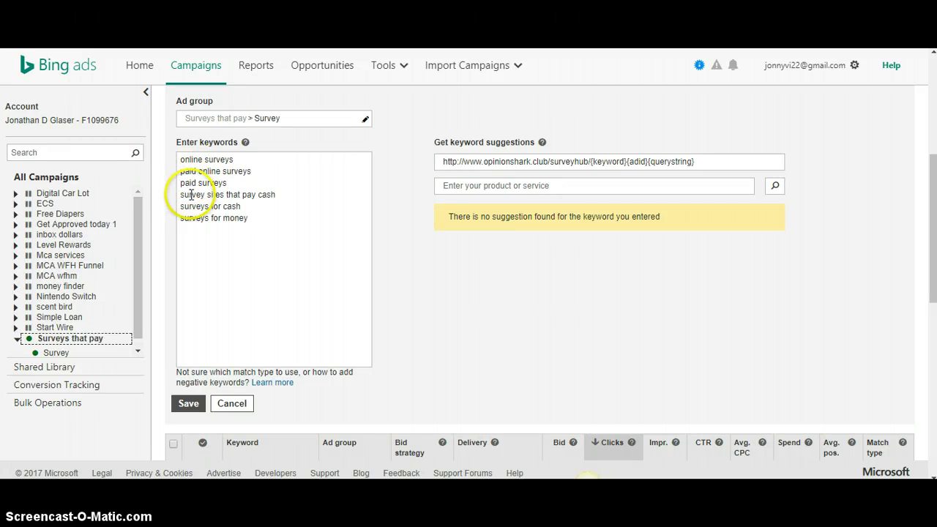
click(188, 404)
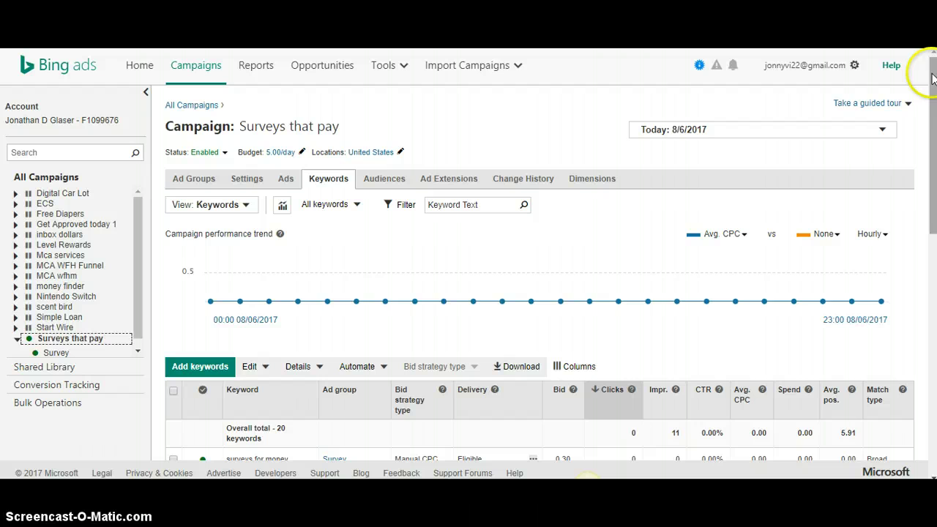
Select all keywords in Surveys that pay and change their match type from Broad to Phrase
drag(932, 78, 933, 190)
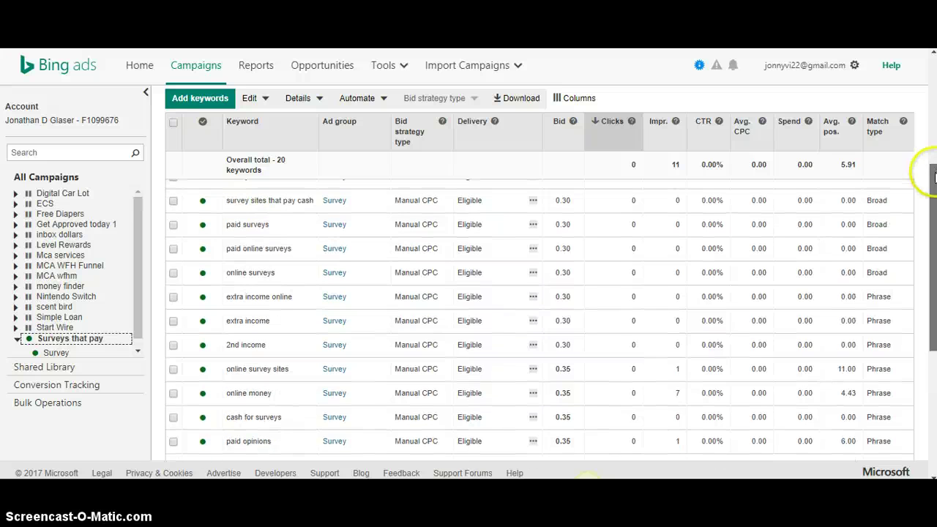
click(173, 122)
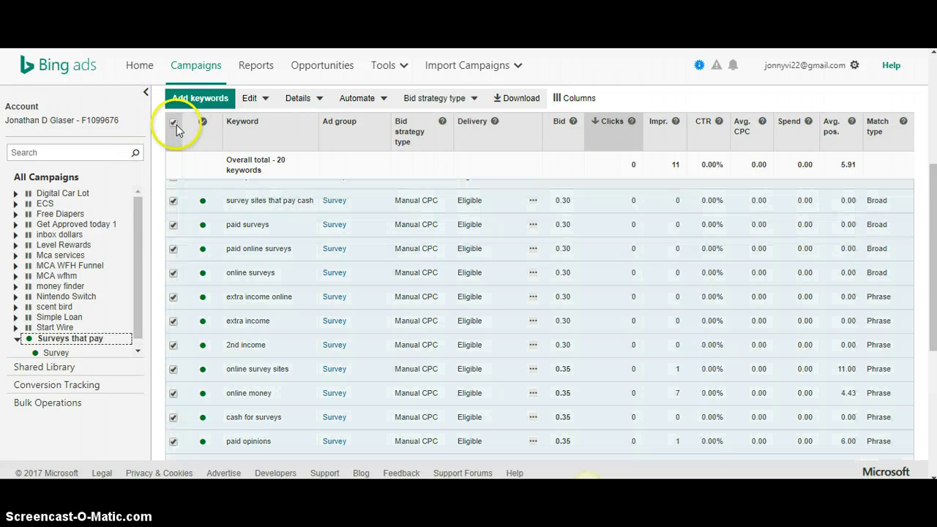
click(268, 99)
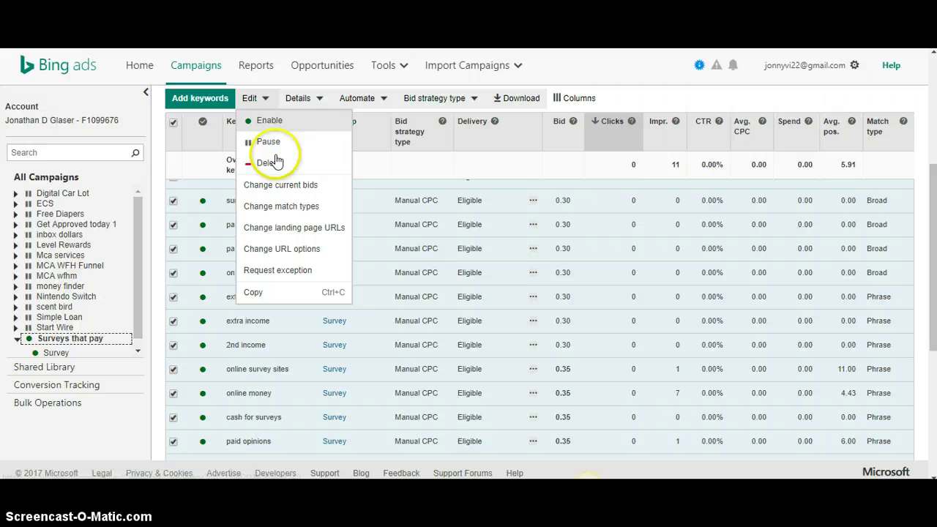
click(274, 206)
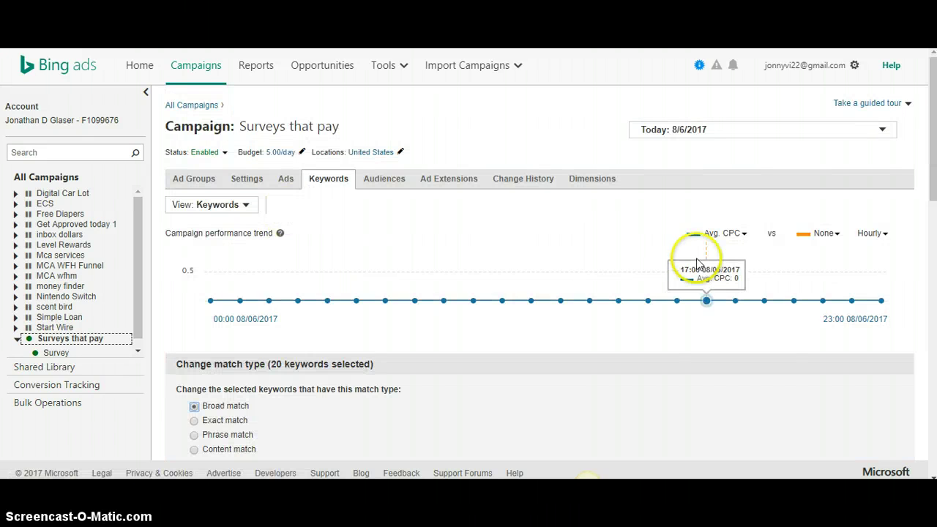
drag(934, 69, 934, 173)
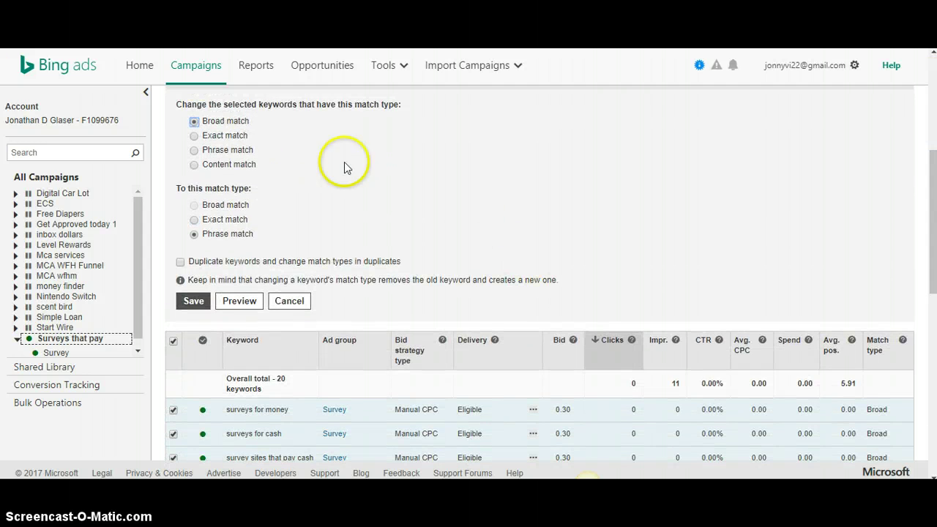
click(227, 124)
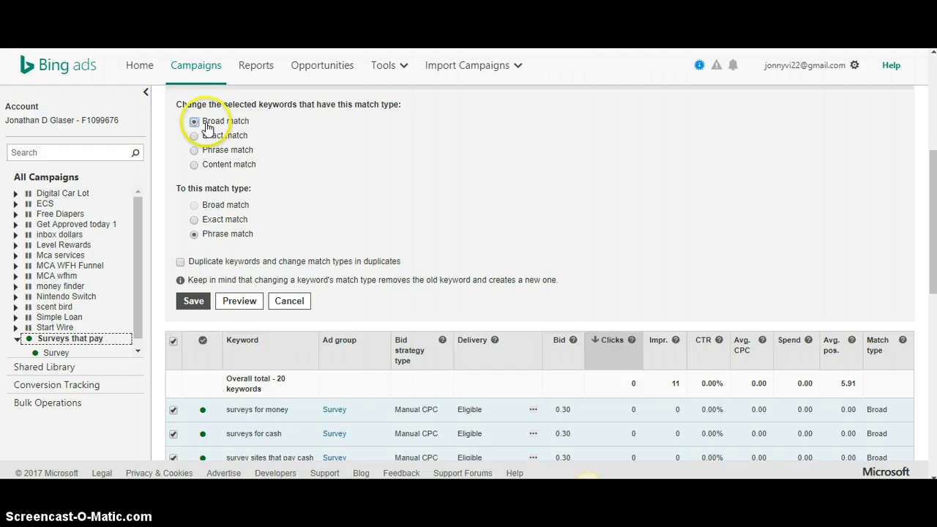
click(193, 301)
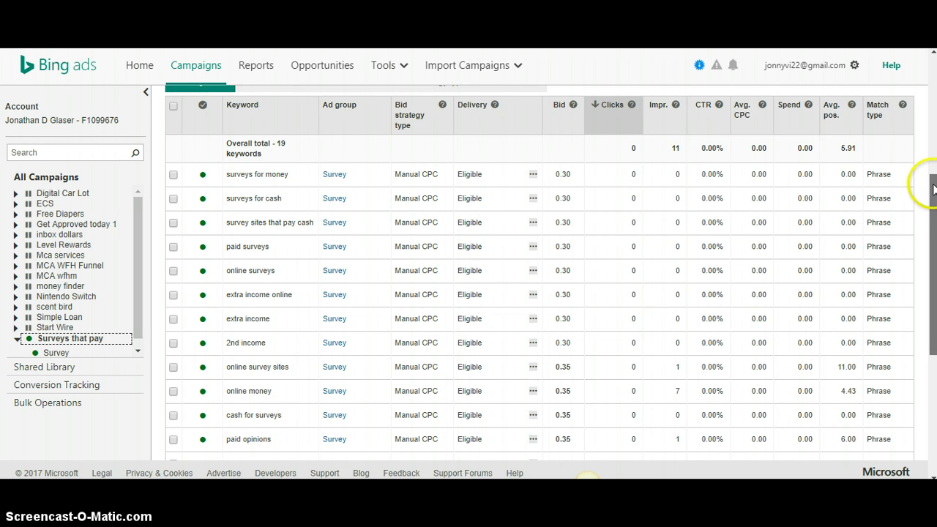
scroll(931, 183, up, 2)
Scroll back to the top of the Surveys that pay campaign page
click(933, 64)
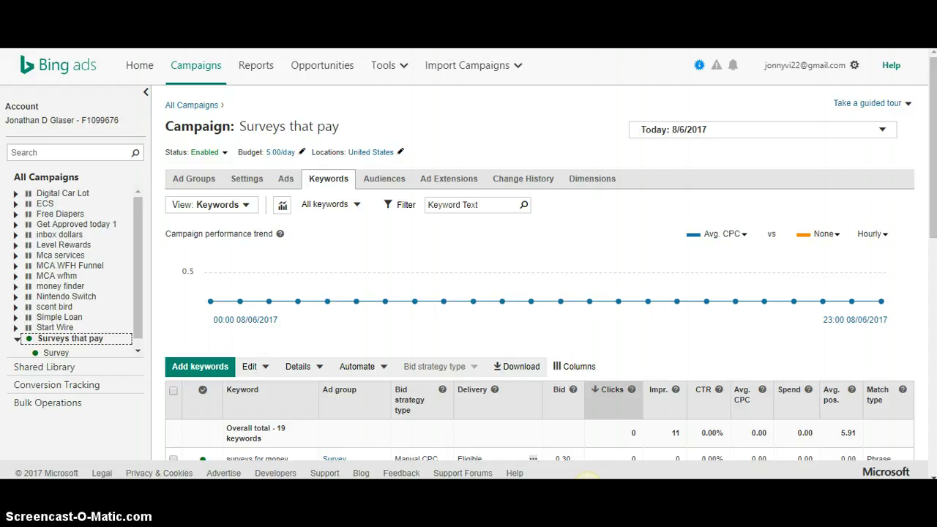
In ClickMagick, expand the Surveys That pay 2017 link to see its Total Clicks per Week chart and click log
key(ctrl+Tab)
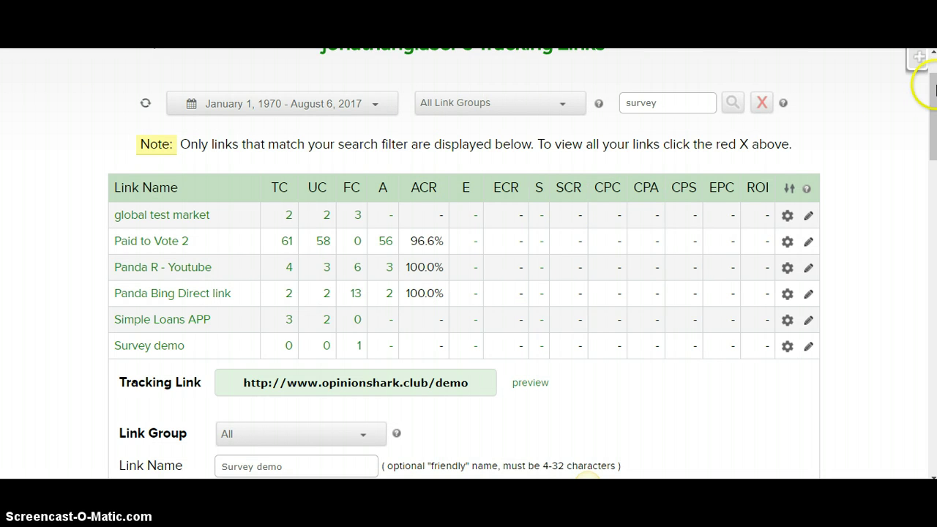
drag(935, 89, 935, 109)
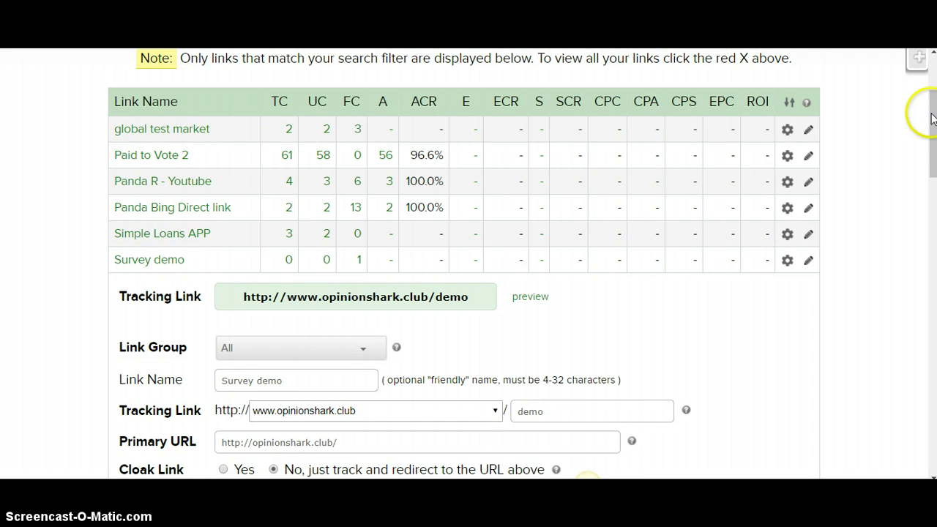
drag(933, 102, 934, 362)
scroll(589, 475, down, 1)
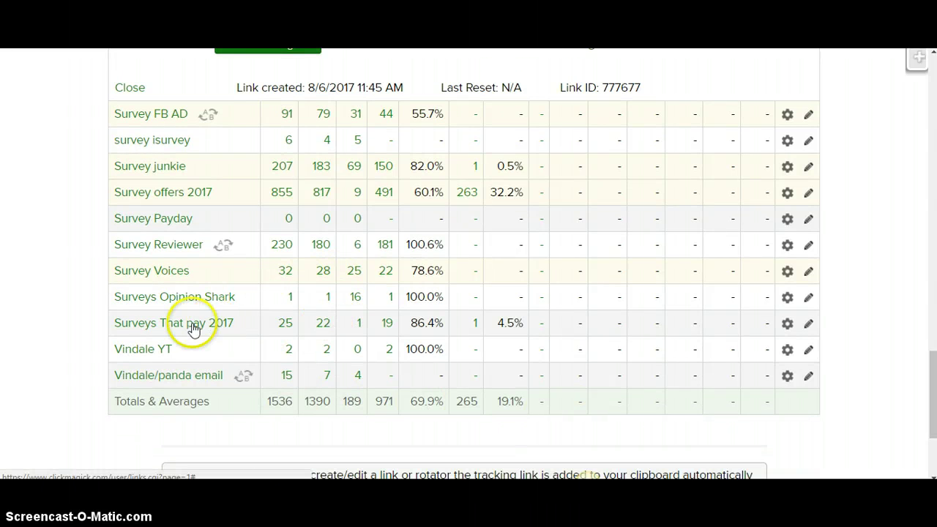
click(328, 327)
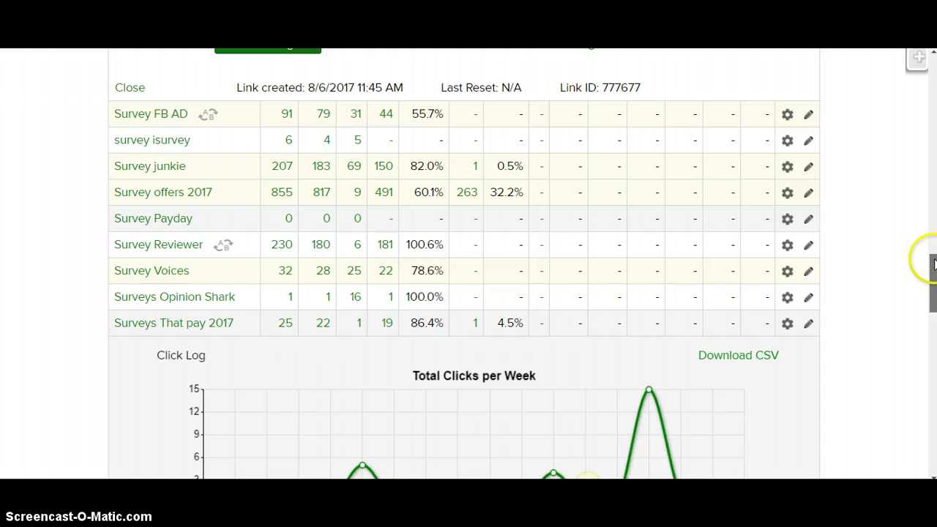
scroll(920, 261, down, 4)
scroll(588, 478, down, 1)
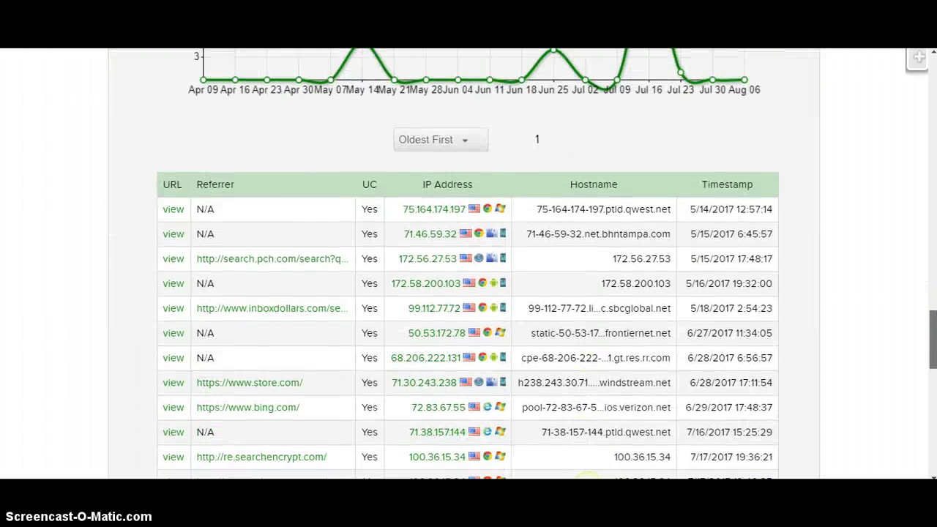
scroll(588, 477, up, 3)
scroll(587, 477, up, 2)
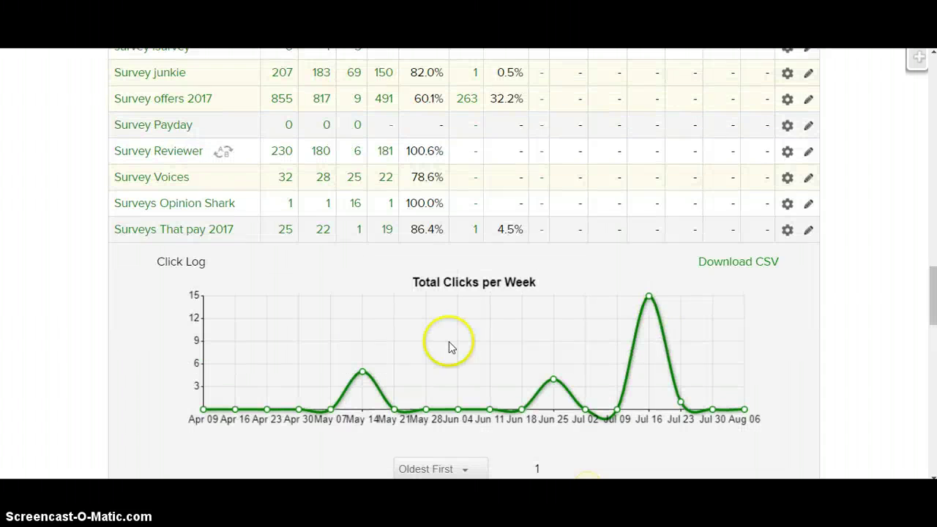
Open Sub-ID stats for Surveys That pay 2017 from its 25 total clicks and review the keyword sub-IDs
click(281, 236)
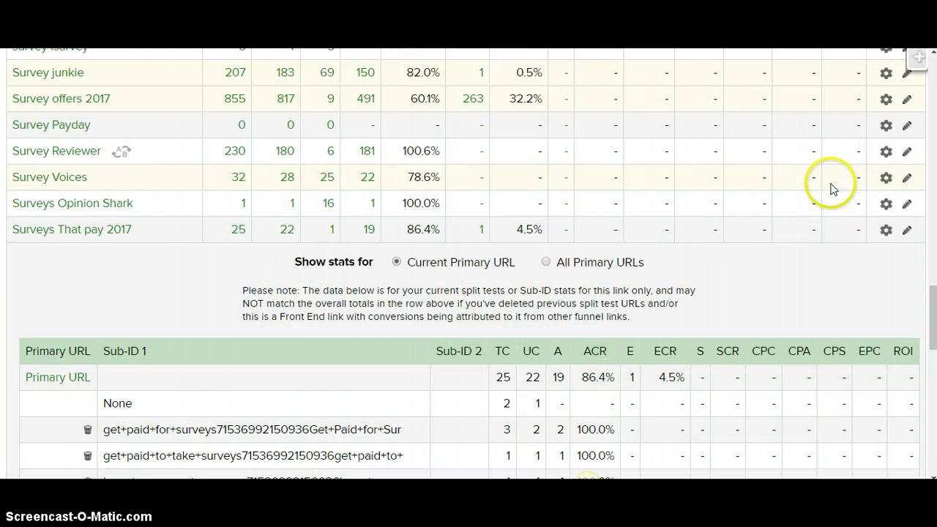
scroll(928, 300, down, 2)
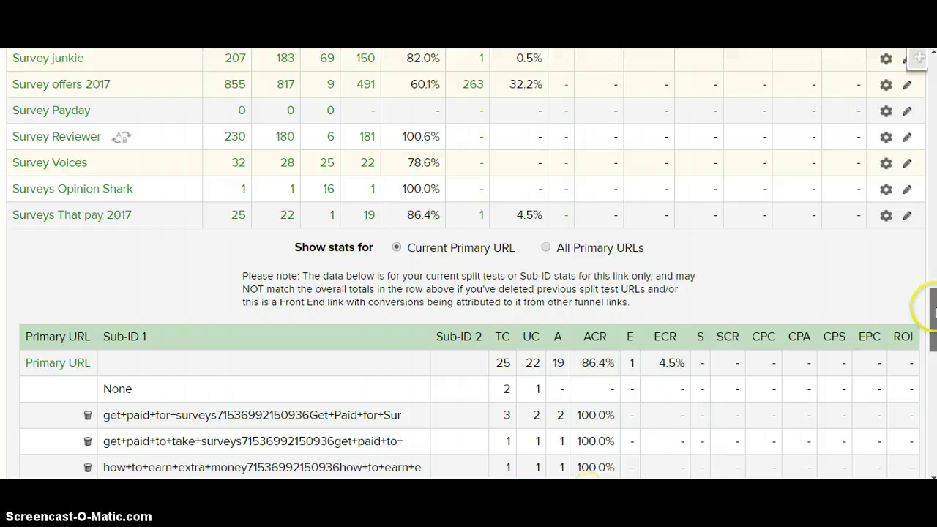
scroll(928, 307, down, 1)
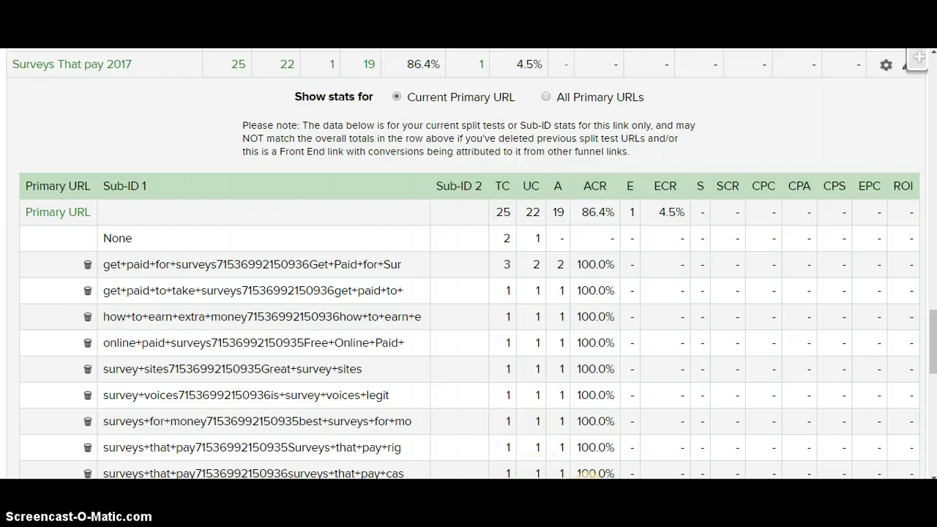
In an Untitled Notepad, write three survey search queries as [bracketed] exact-match keywords and select them
mouse_move(481, 456)
click(619, 377)
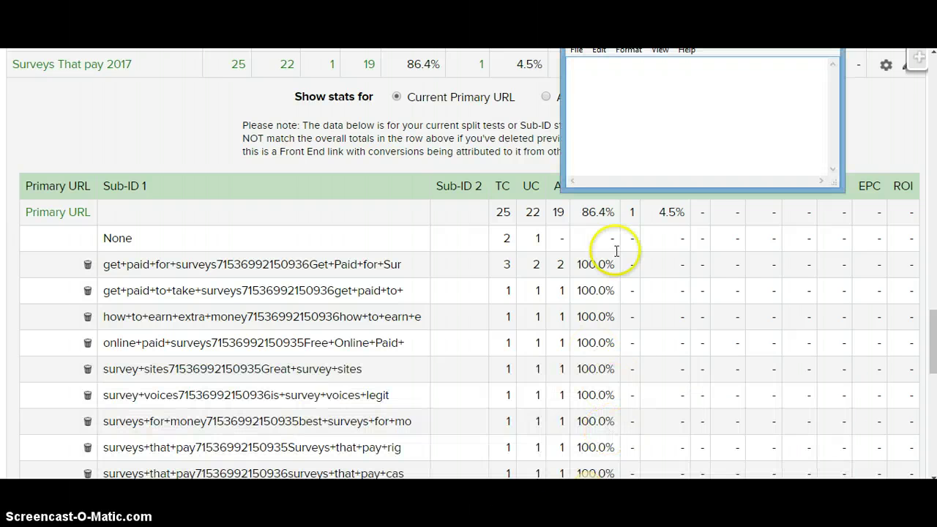
click(604, 158)
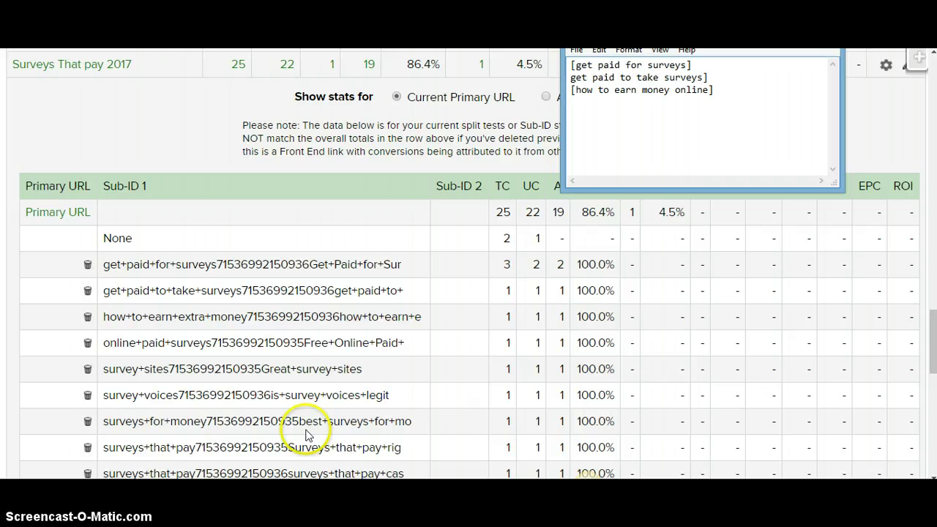
click(574, 91)
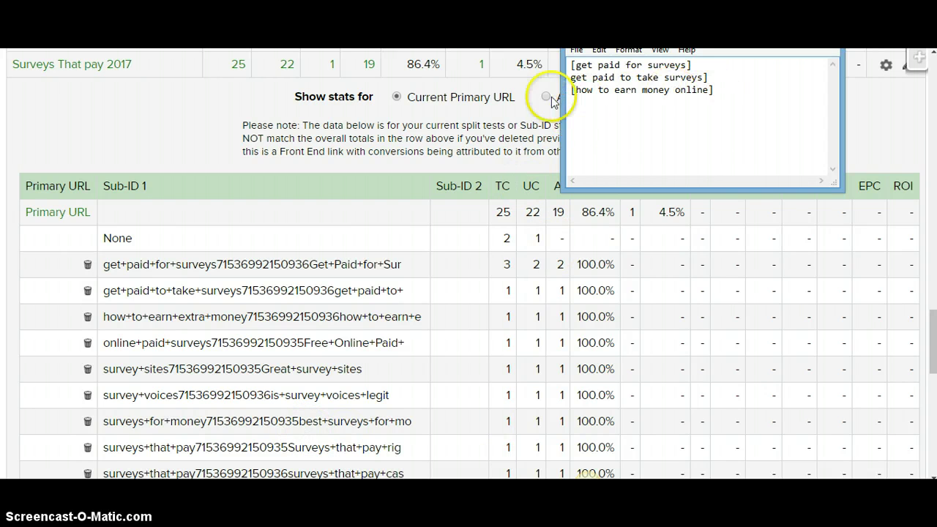
click(573, 65)
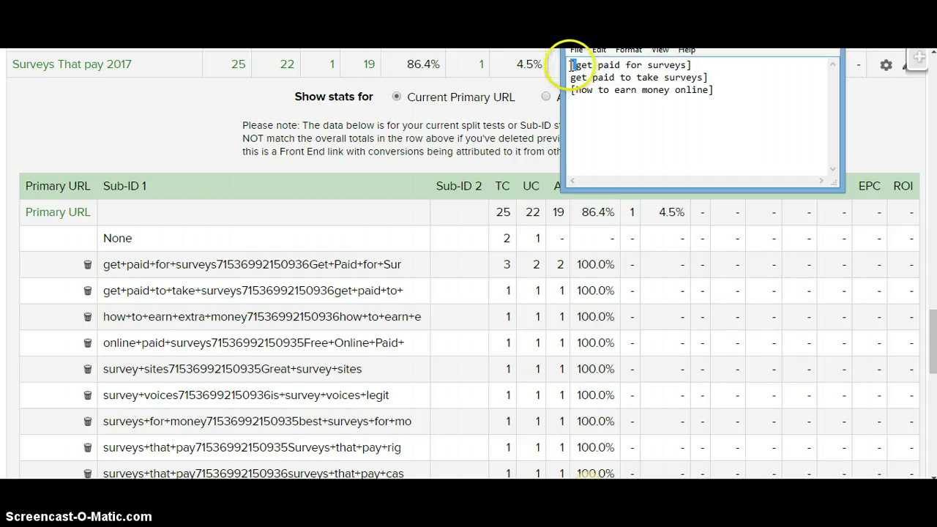
drag(691, 65, 686, 65)
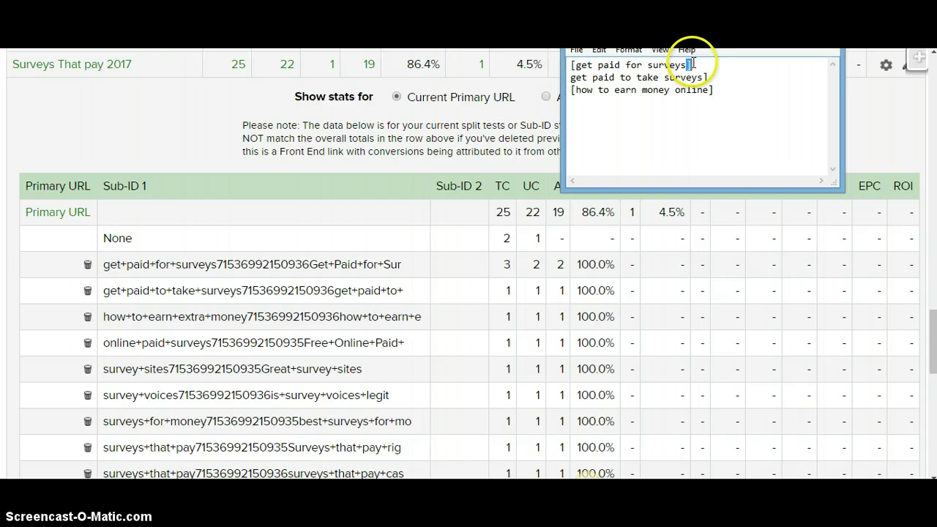
mouse_move(574, 65)
mouse_down()
mouse_move(691, 65)
mouse_move(681, 90)
mouse_move(572, 66)
mouse_up()
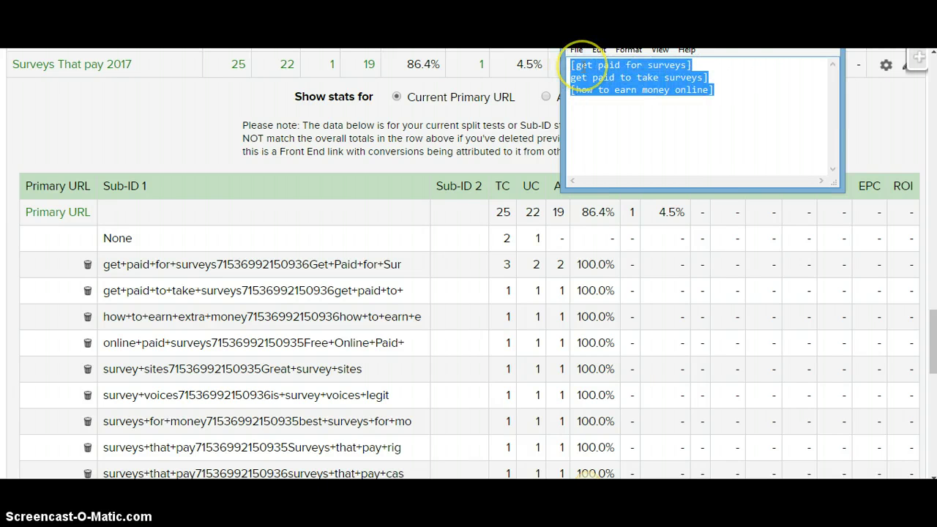
key(alt+Tab)
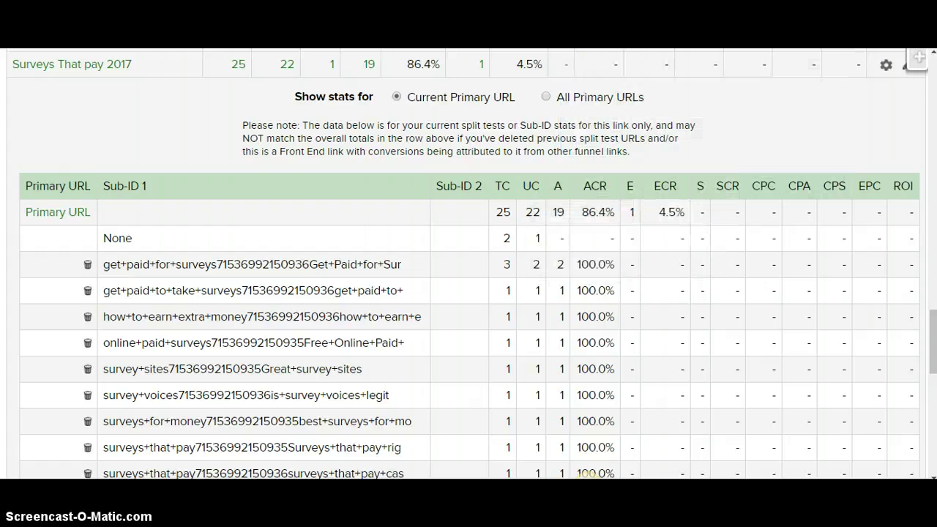
From the campaign's Ad Groups list, begin a new ad group and name it 'exact'
key(alt+Tab)
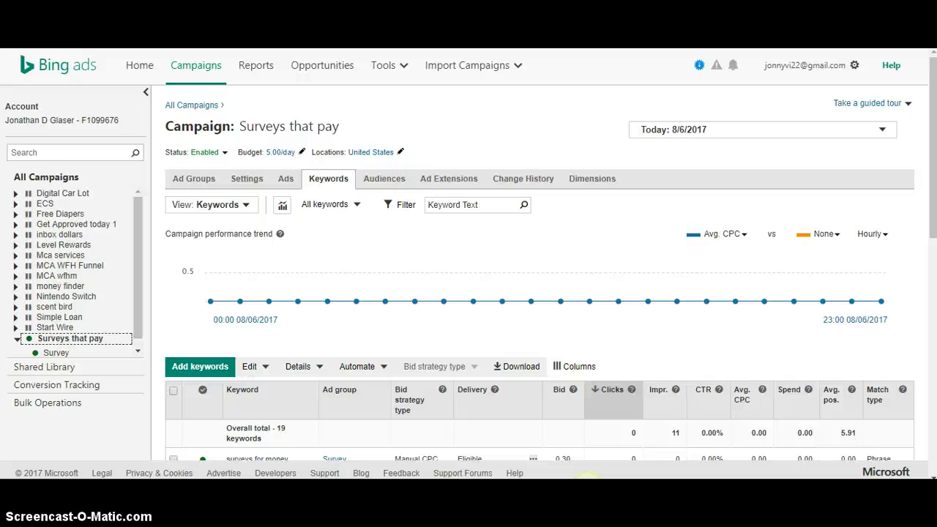
click(208, 184)
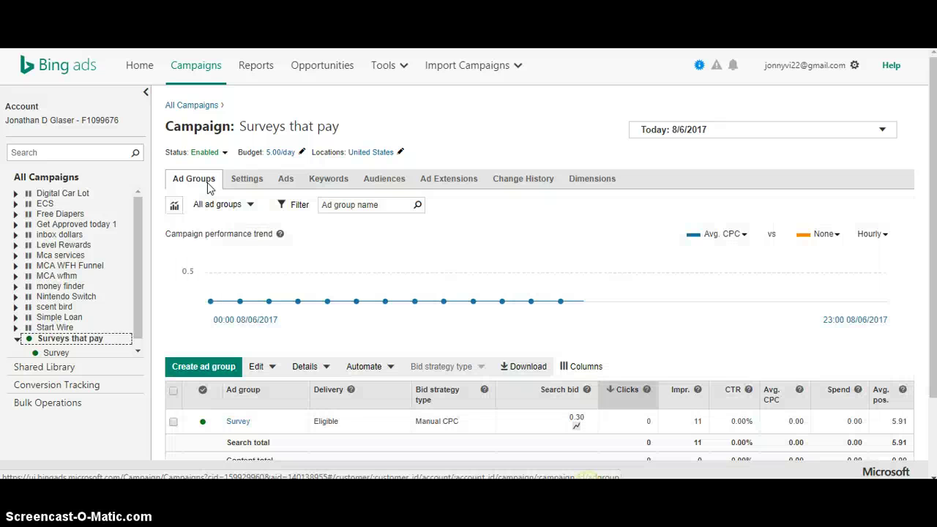
click(231, 371)
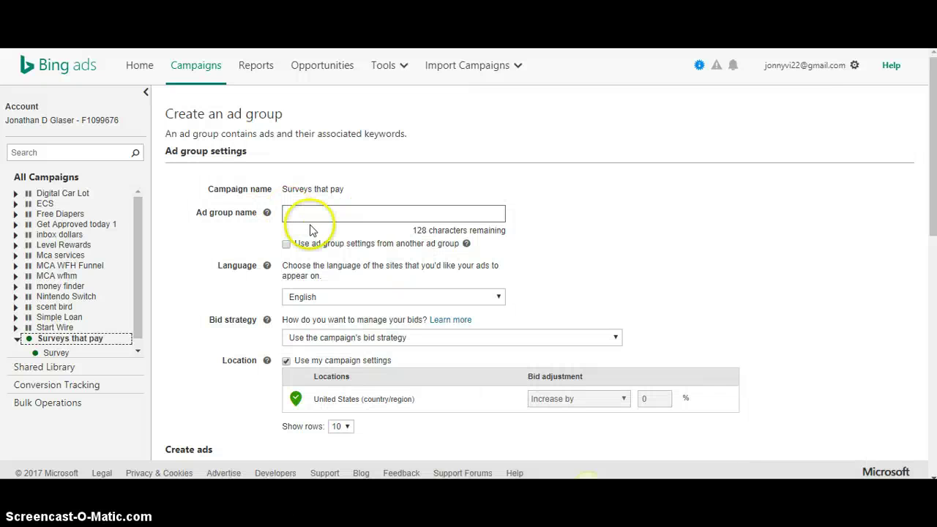
text(ex)
text(cal)
key(BackSpace)
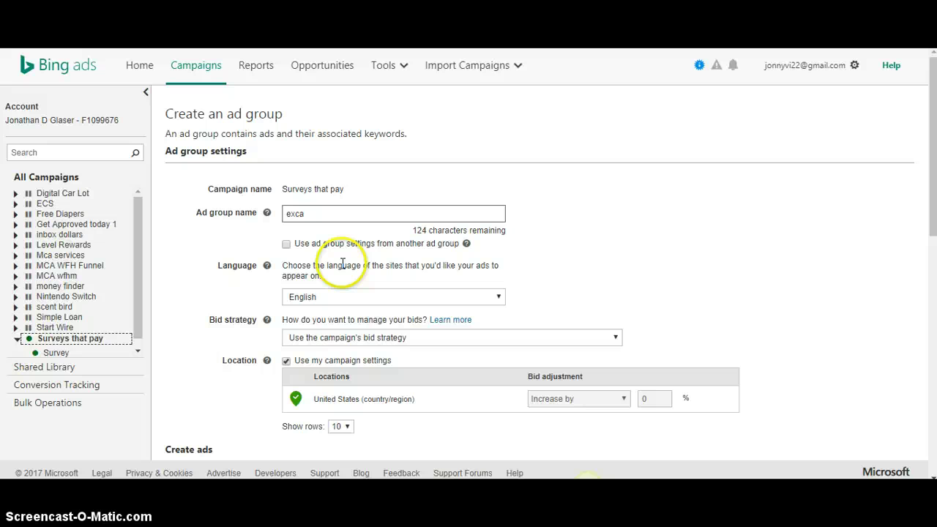
key(BackSpace)
key(BackSpace)
text(act)
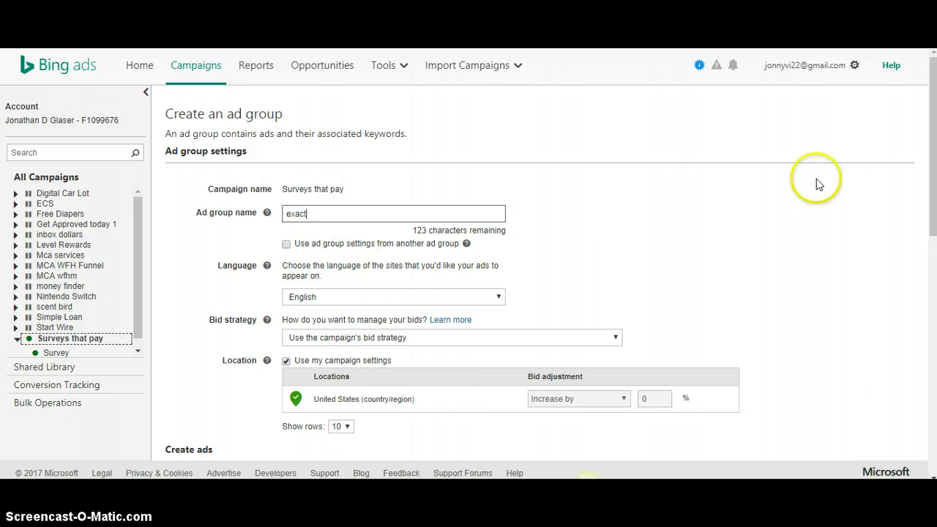
drag(933, 99, 924, 198)
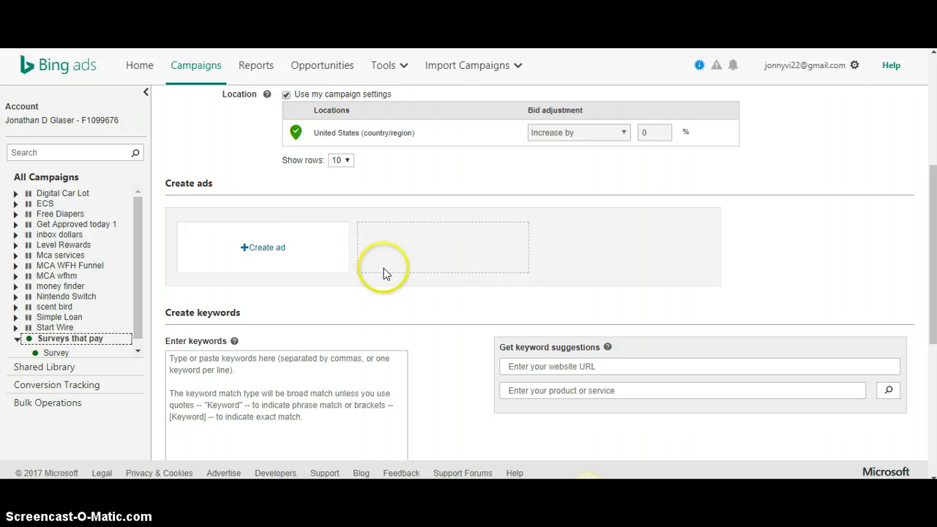
Copy the three bracketed keywords from Notepad and paste them into the exact ad group's keyword box
click(266, 248)
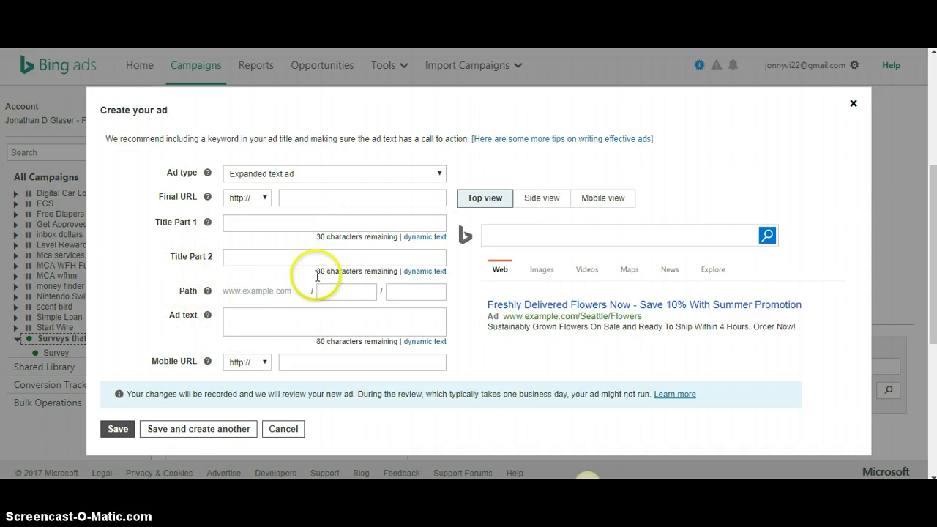
click(853, 107)
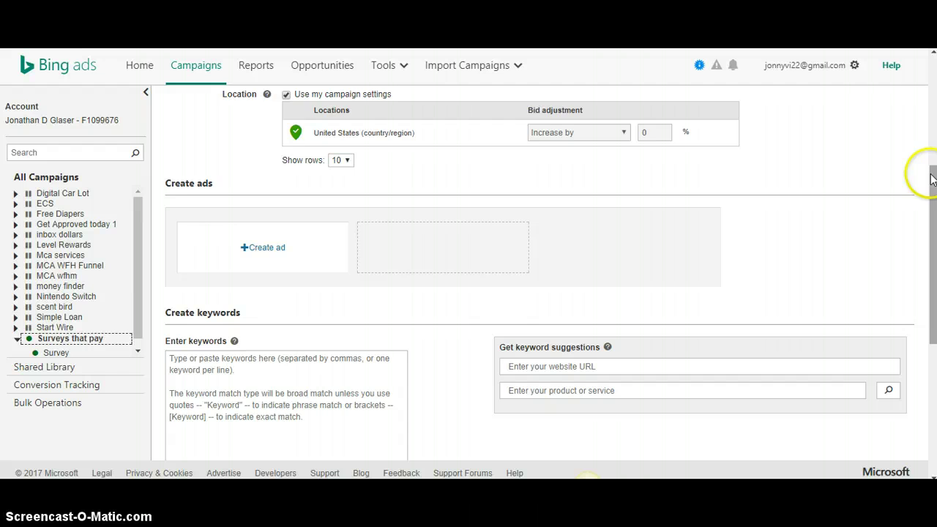
scroll(931, 220, down, 2)
click(246, 253)
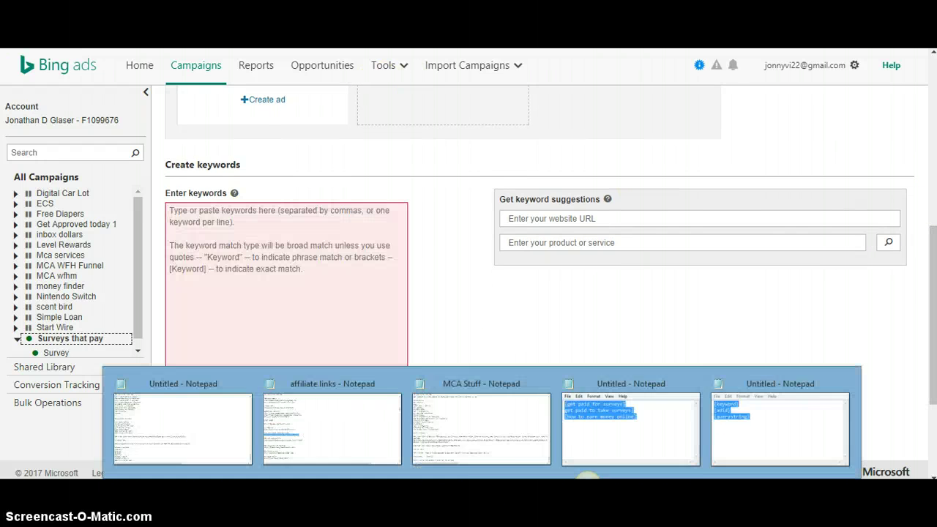
click(602, 439)
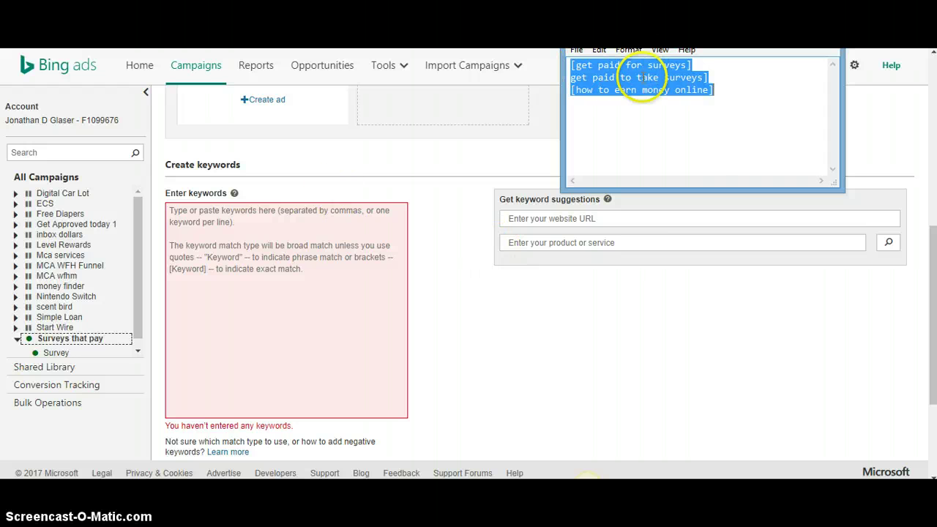
right_click(642, 82)
click(674, 123)
click(209, 200)
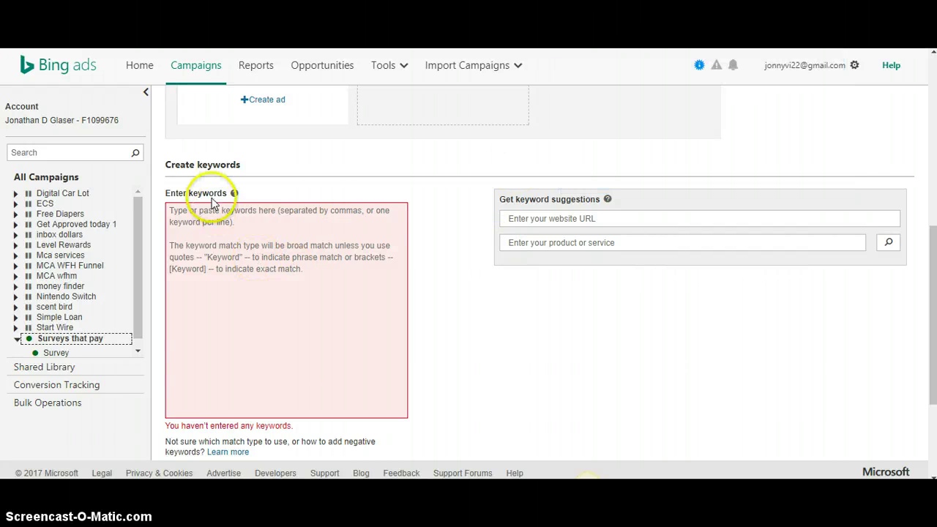
click(212, 215)
key(ctrl+v)
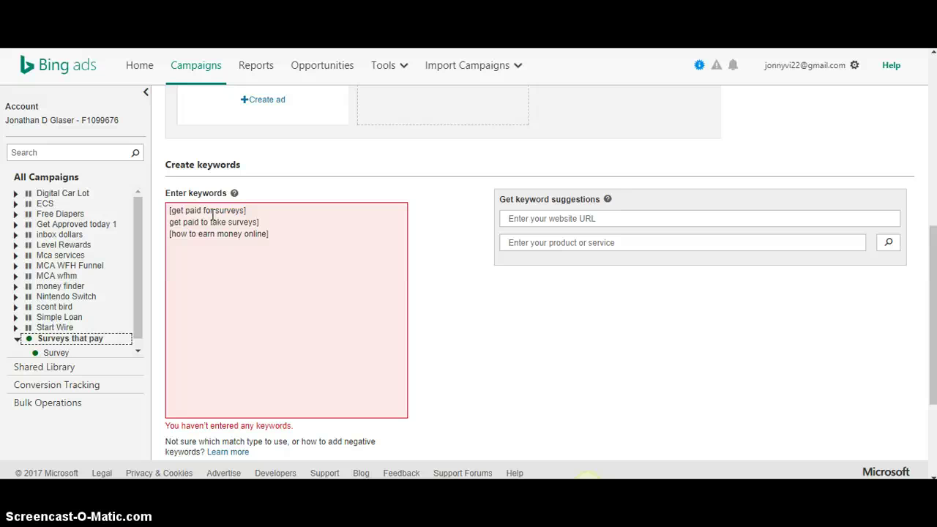